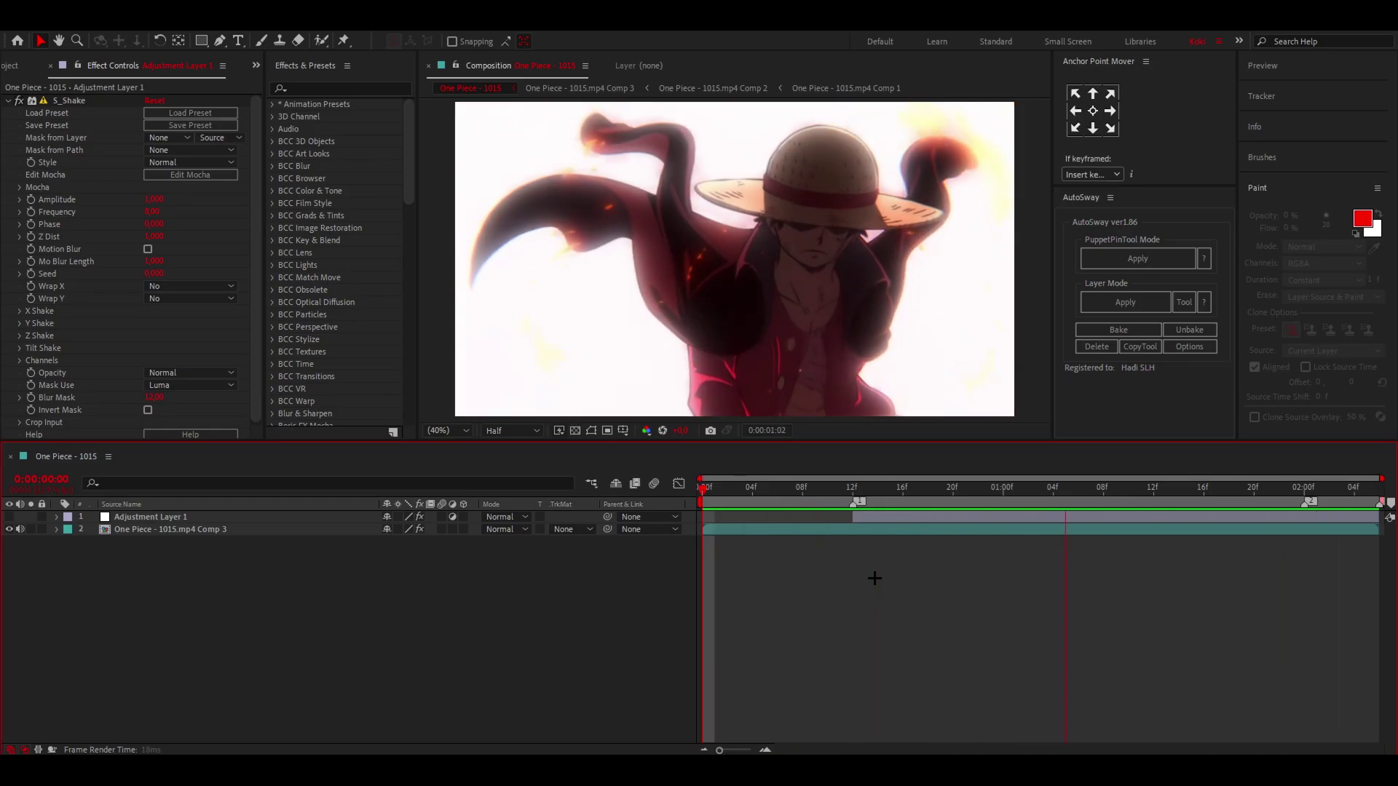
# - Select and enable Adjustment Layer 1, and place the current time at the layer's start, 0:00:00:12
pyautogui.moveTo(844, 494); pyautogui.dragTo(944, 501)
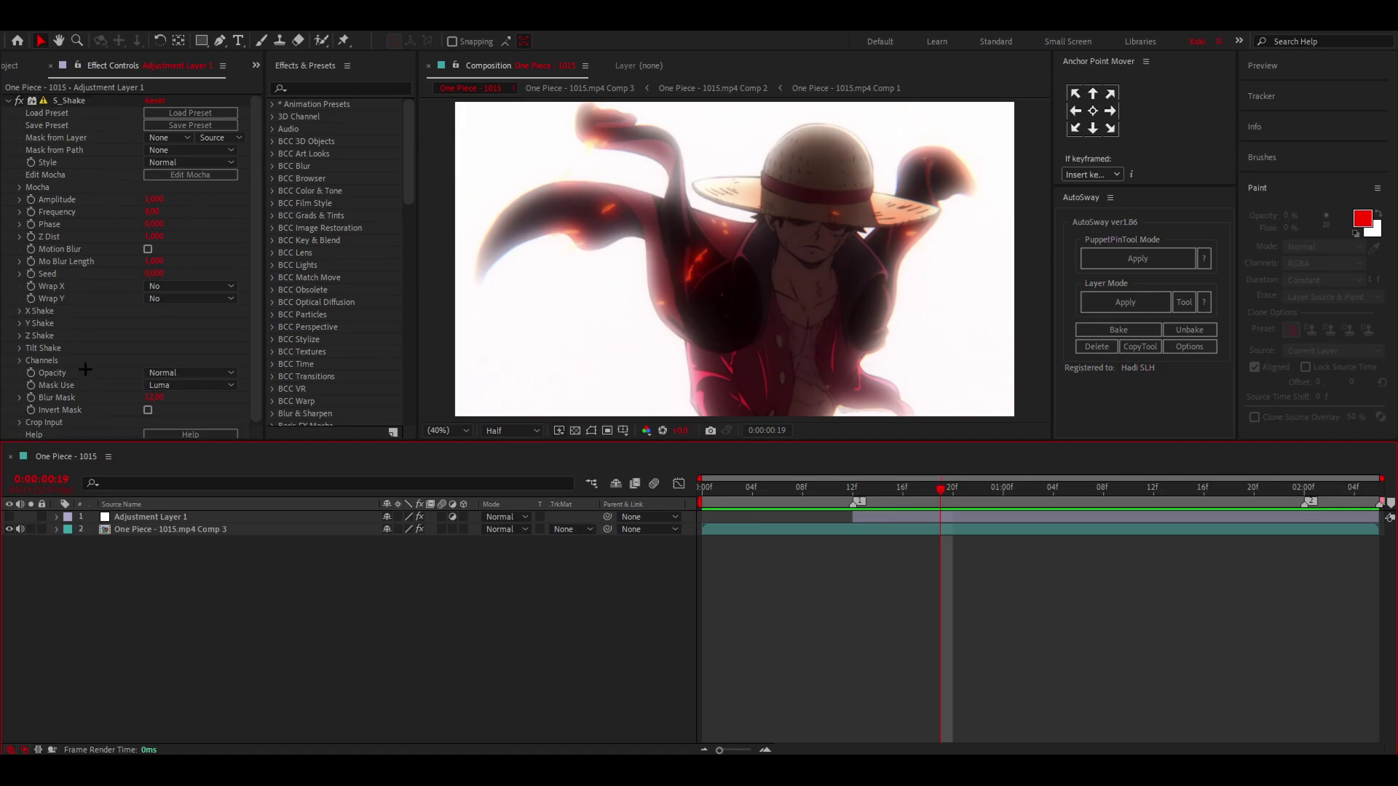
pyautogui.moveTo(899, 490); pyautogui.dragTo(853, 490)
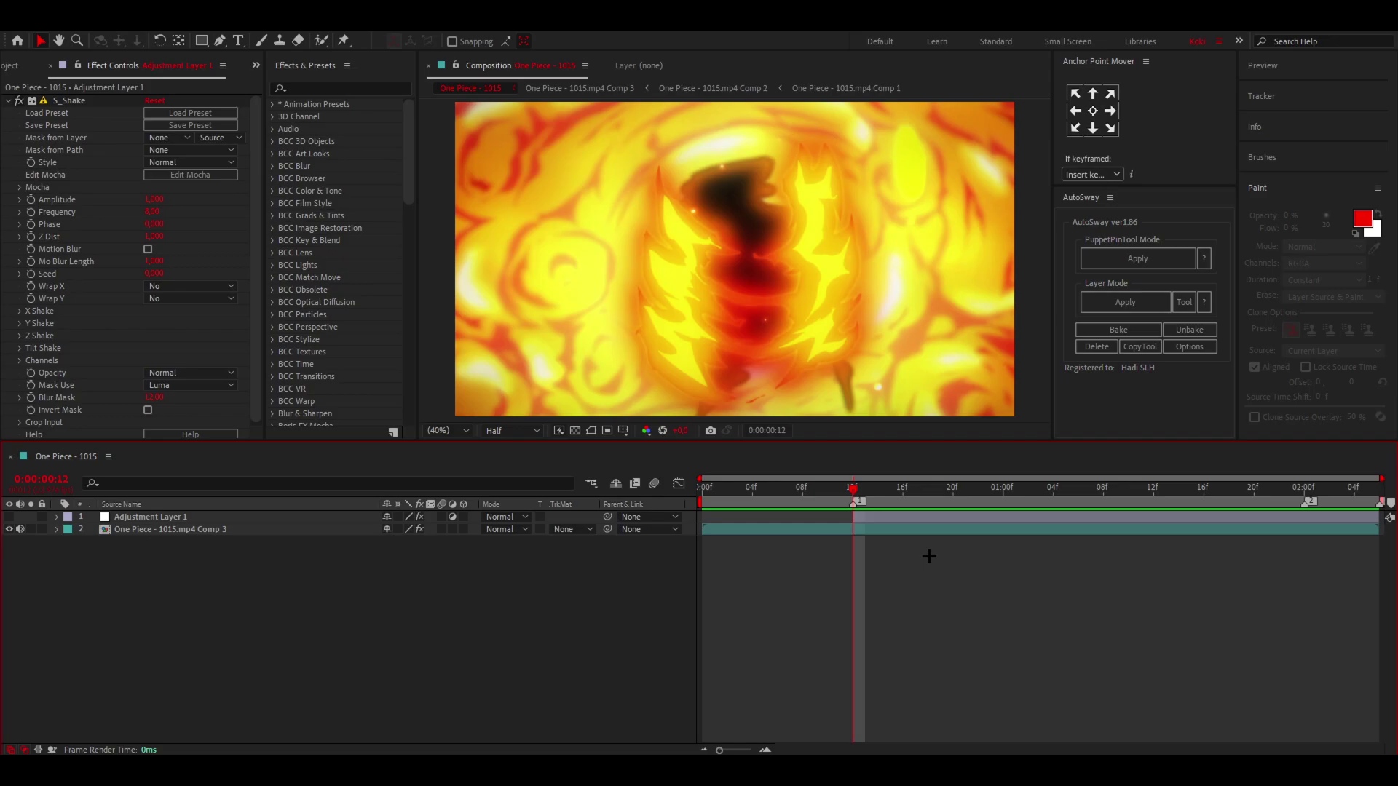
pyautogui.click(886, 519)
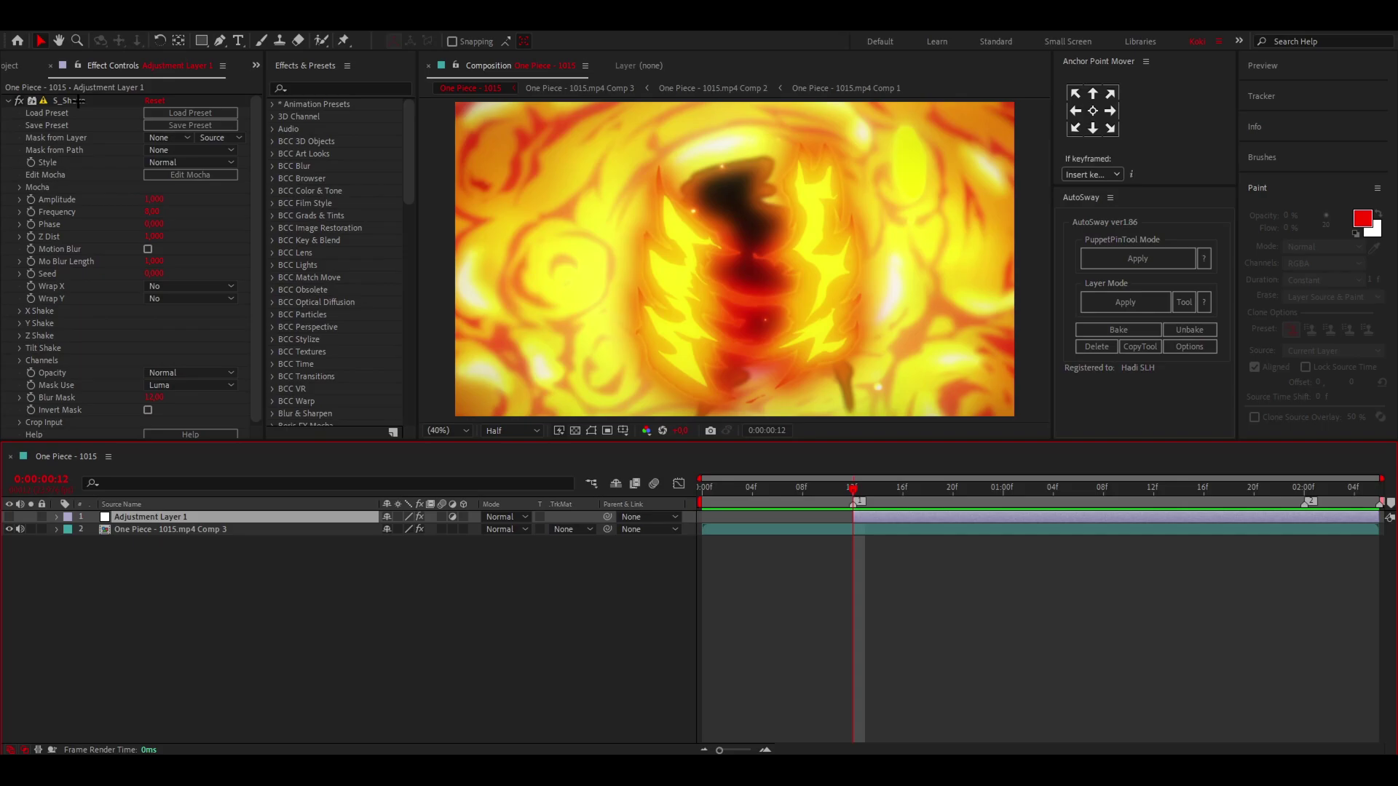
pyautogui.moveTo(853, 488); pyautogui.dragTo(1041, 488)
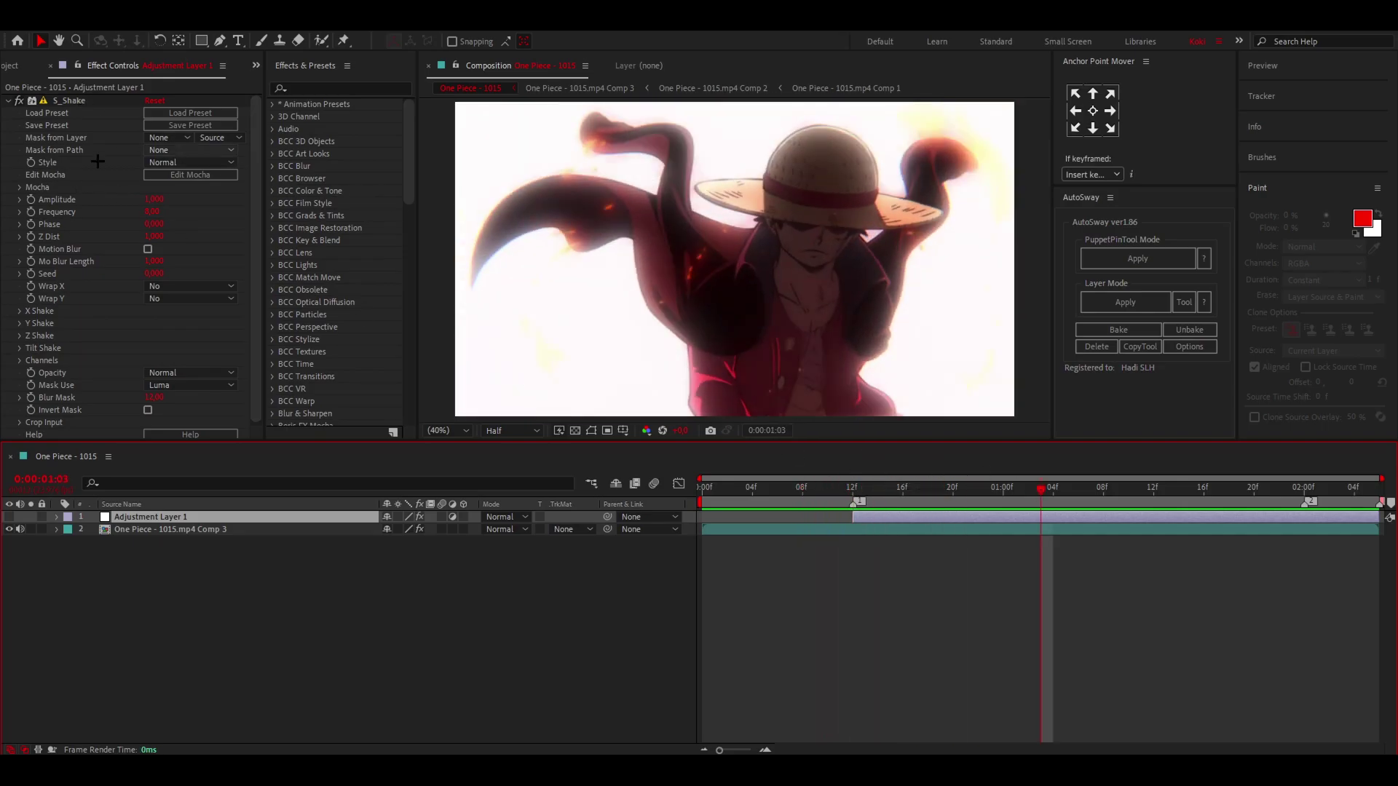
pyautogui.press('i')
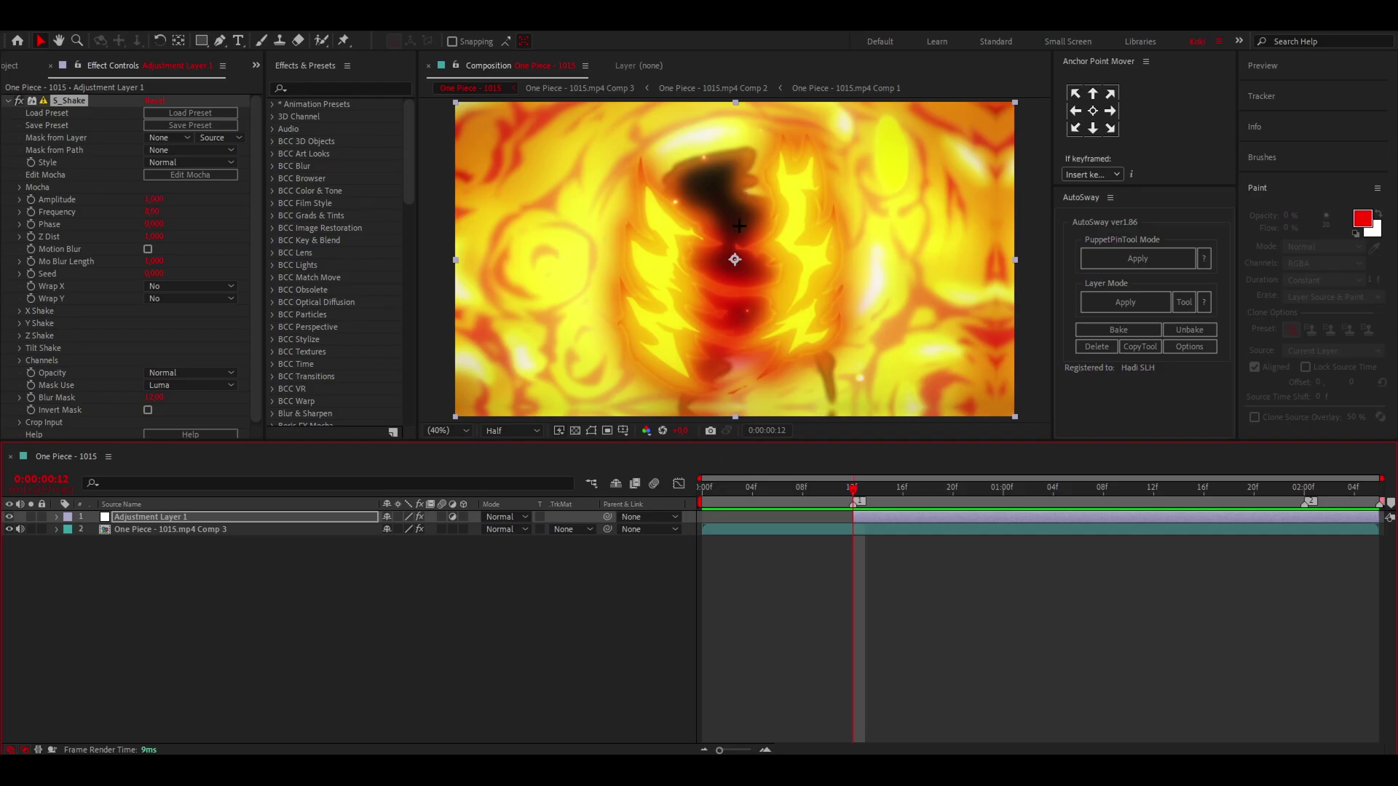
# - Preview the S_Shake effect with an Amplitude of 15, and set the Amplitude back to 1
pyautogui.click(156, 199)
pyautogui.write('15')
pyautogui.press('Return')
pyautogui.press('space')
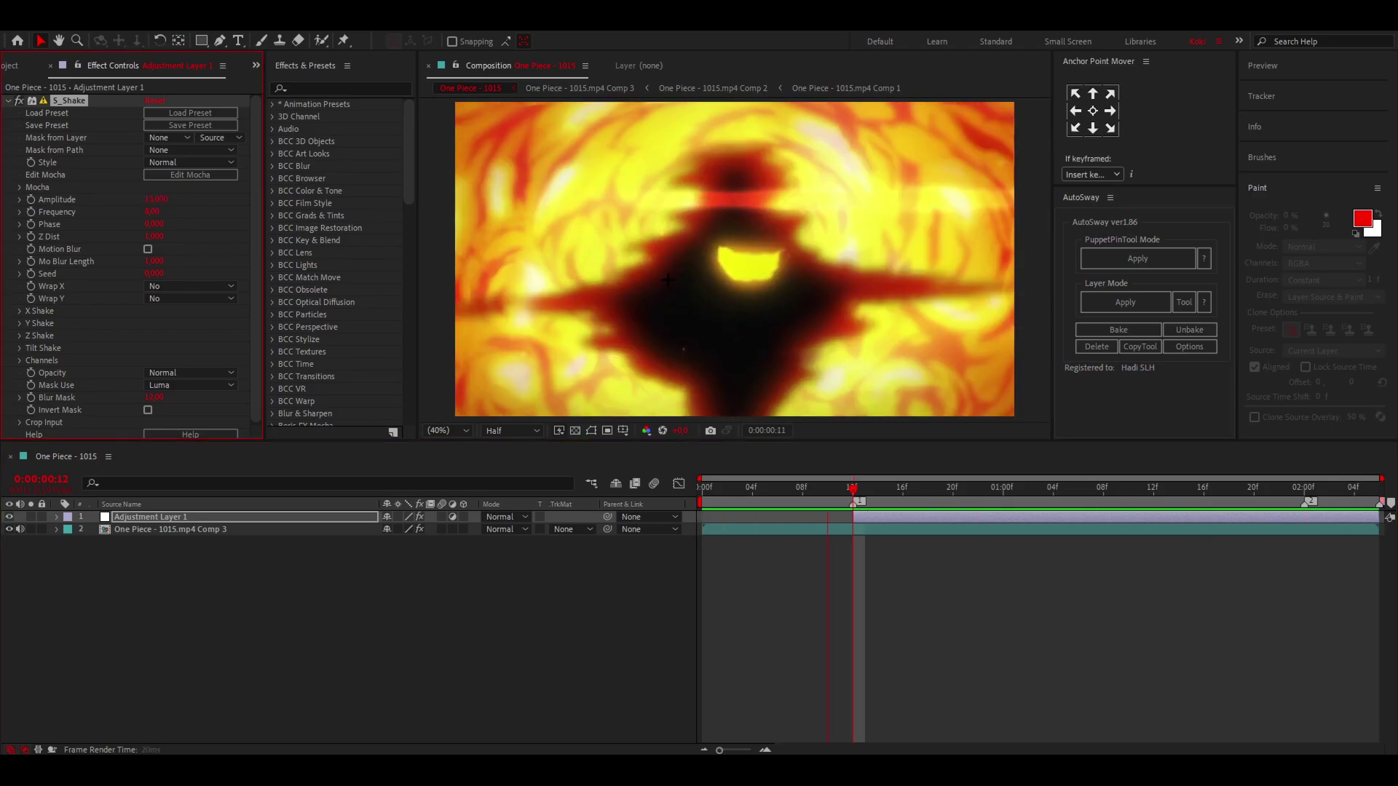
pyautogui.click(154, 200)
pyautogui.write('1')
pyautogui.press('Return')
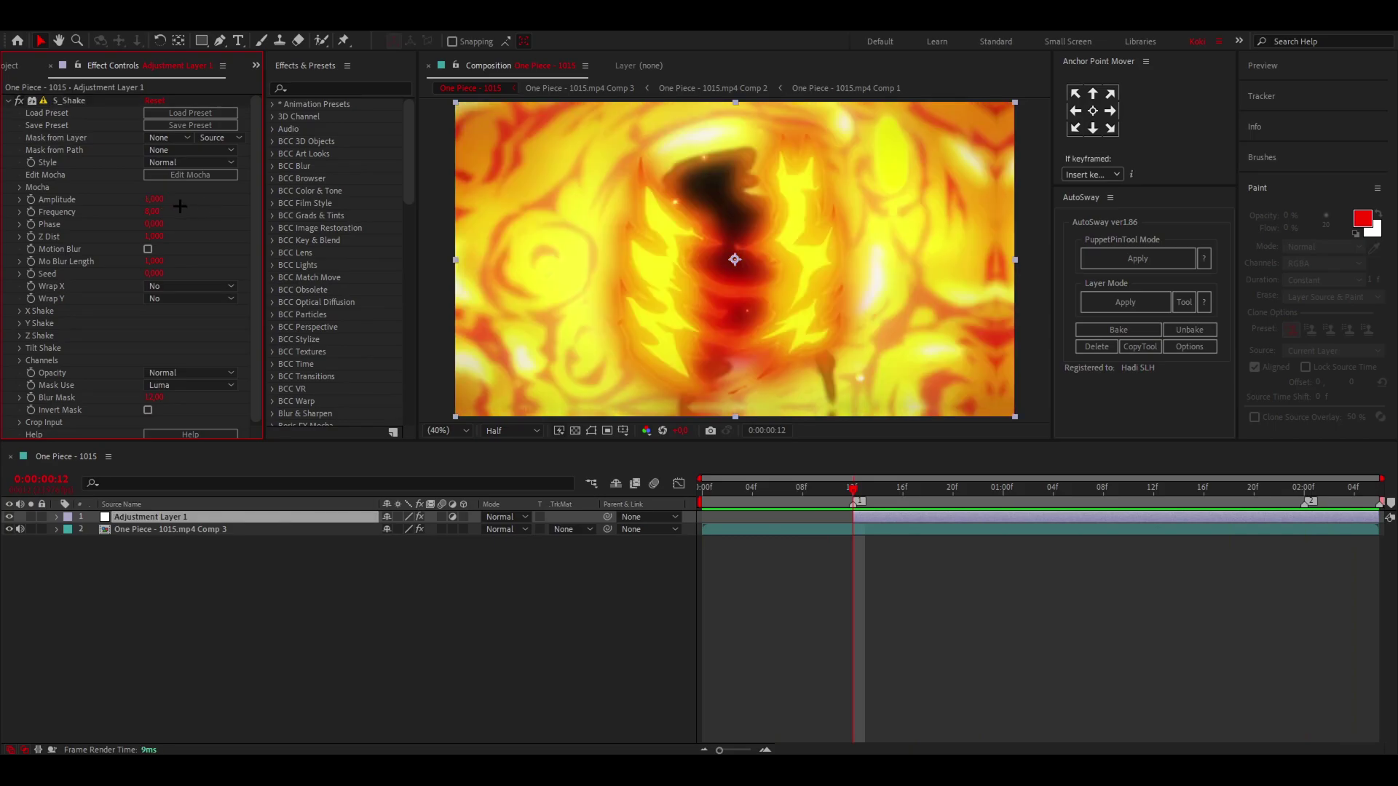
# - Preview the S_Shake effect with an Amplitude of 0.5, and return the Amplitude to 1
pyautogui.click(154, 199)
pyautogui.write('0,5')
pyautogui.press('Return')
pyautogui.press('space')
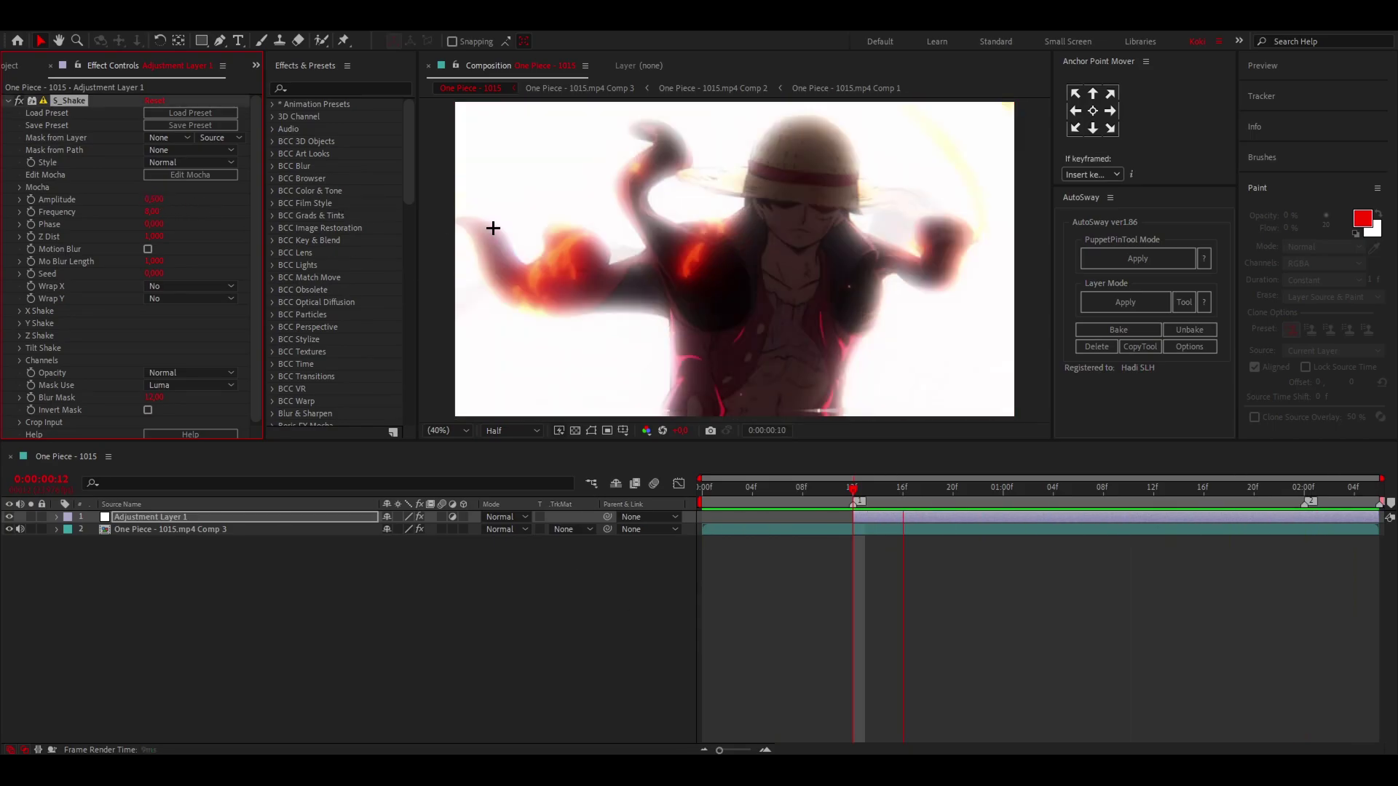
pyautogui.click(154, 199)
pyautogui.write('1')
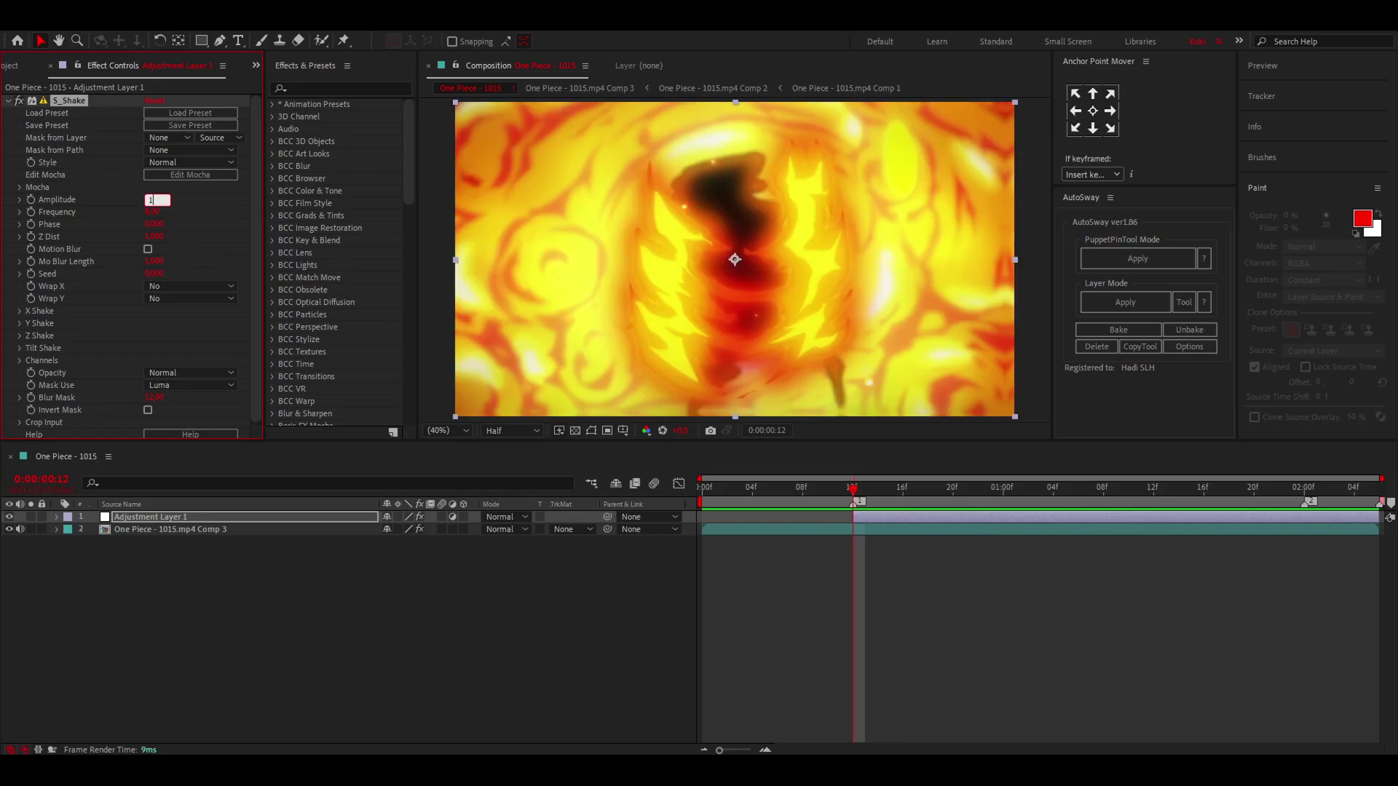
pyautogui.press('Return')
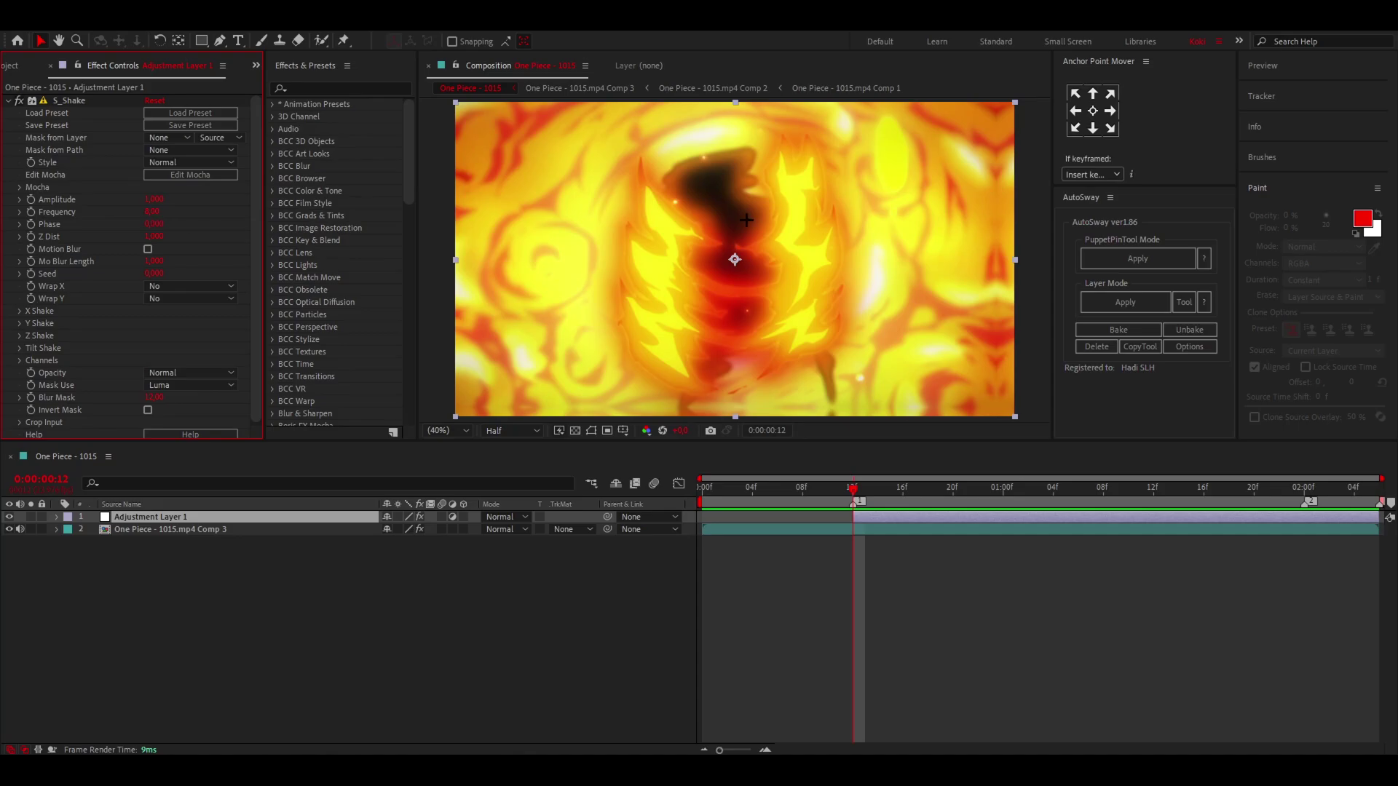
# - Set the S_Shake Frequency to 1 and preview the slow shake
pyautogui.click(153, 212)
pyautogui.write('1')
pyautogui.press('Return')
pyautogui.press('space')
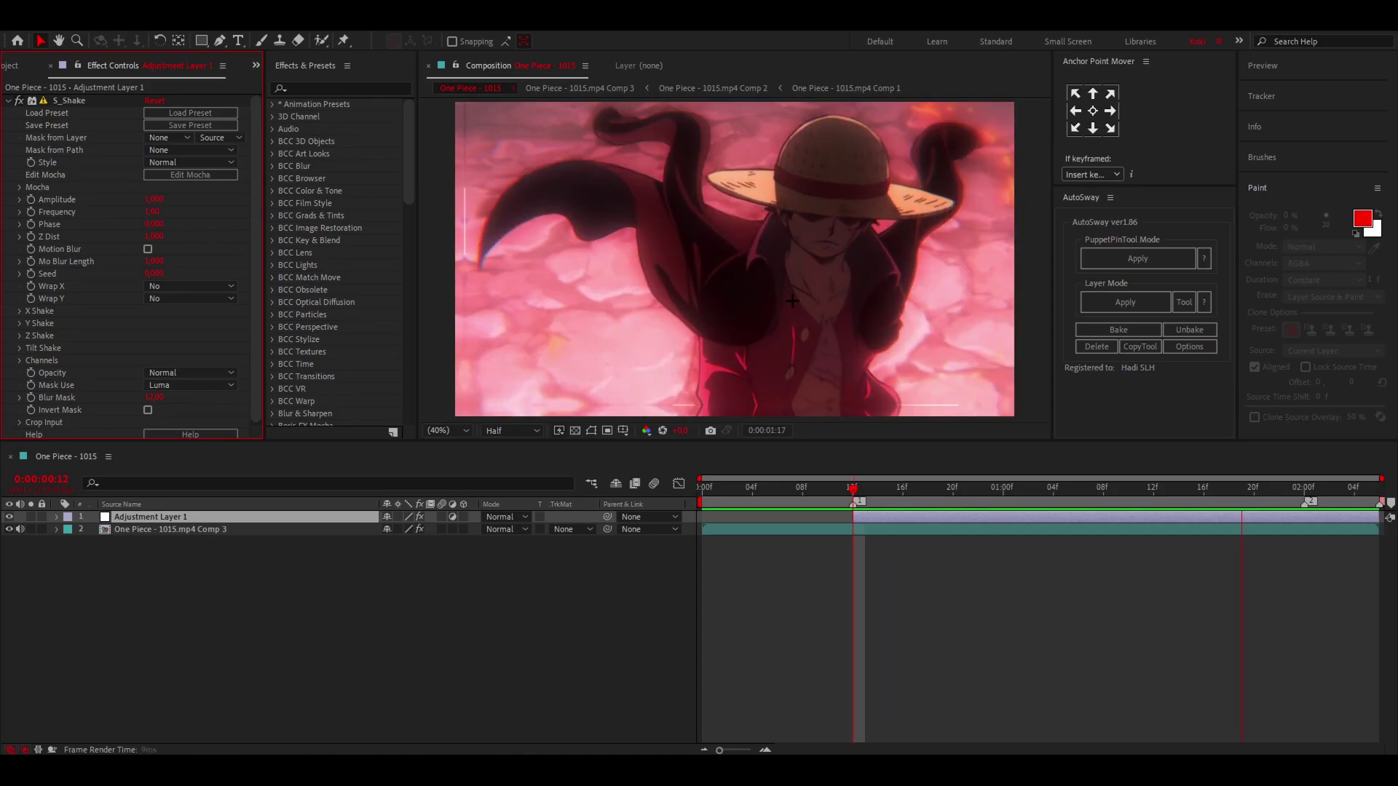
pyautogui.press('space')
# - Set the S_Shake Frequency to 20 and preview the fast shake
pyautogui.click(154, 211)
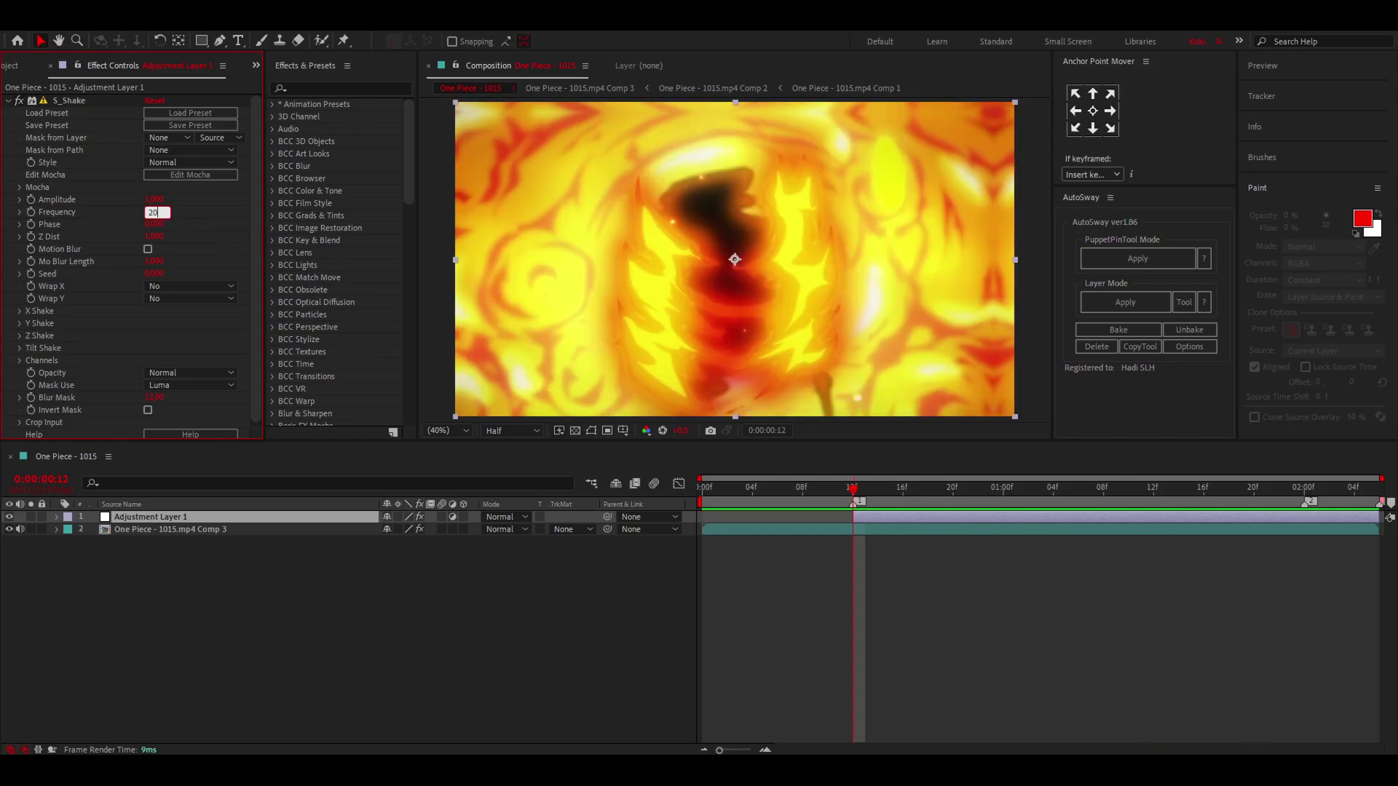
pyautogui.press('Return')
pyautogui.press('space')
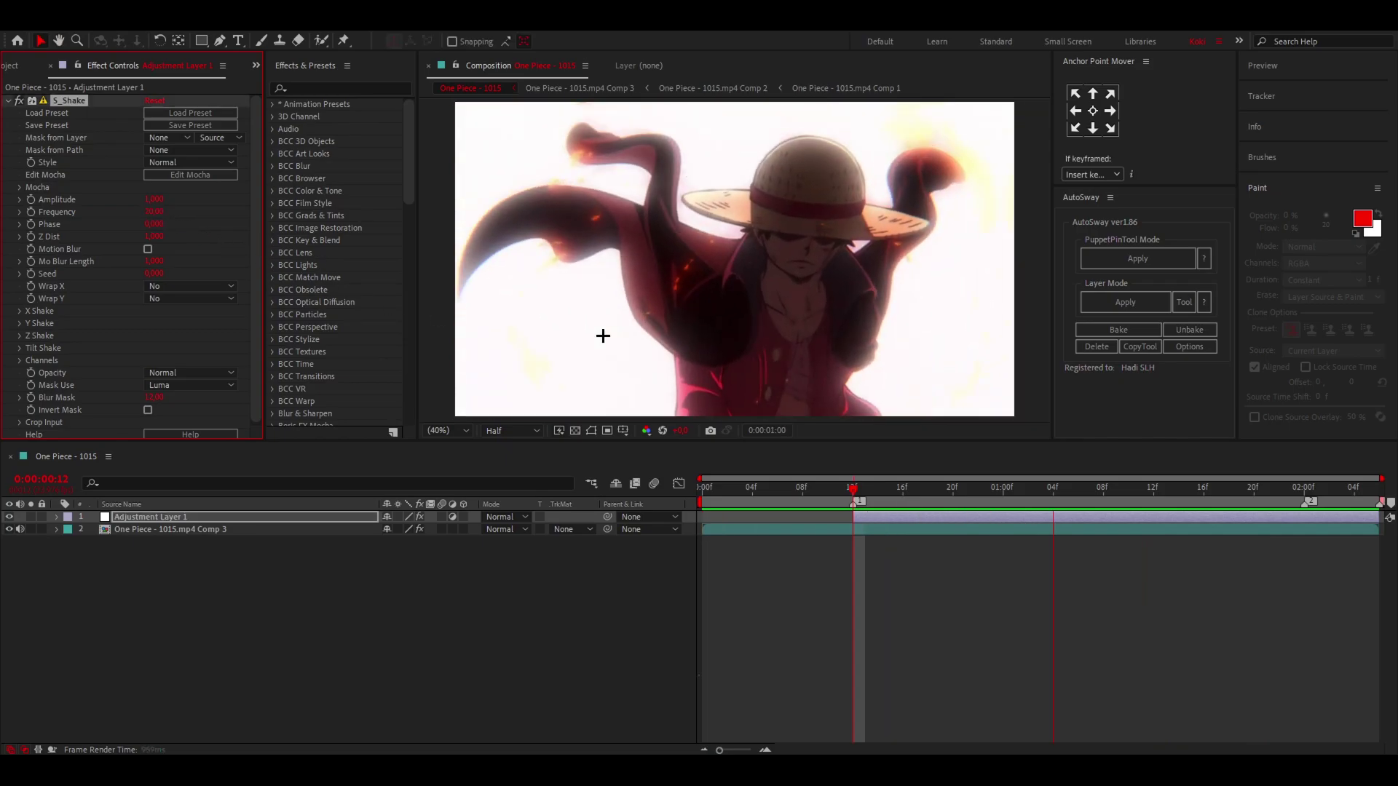
pyautogui.press('space')
# - Set the S_Shake Frequency to 8 and preview the animation
pyautogui.click(153, 212)
pyautogui.write('8')
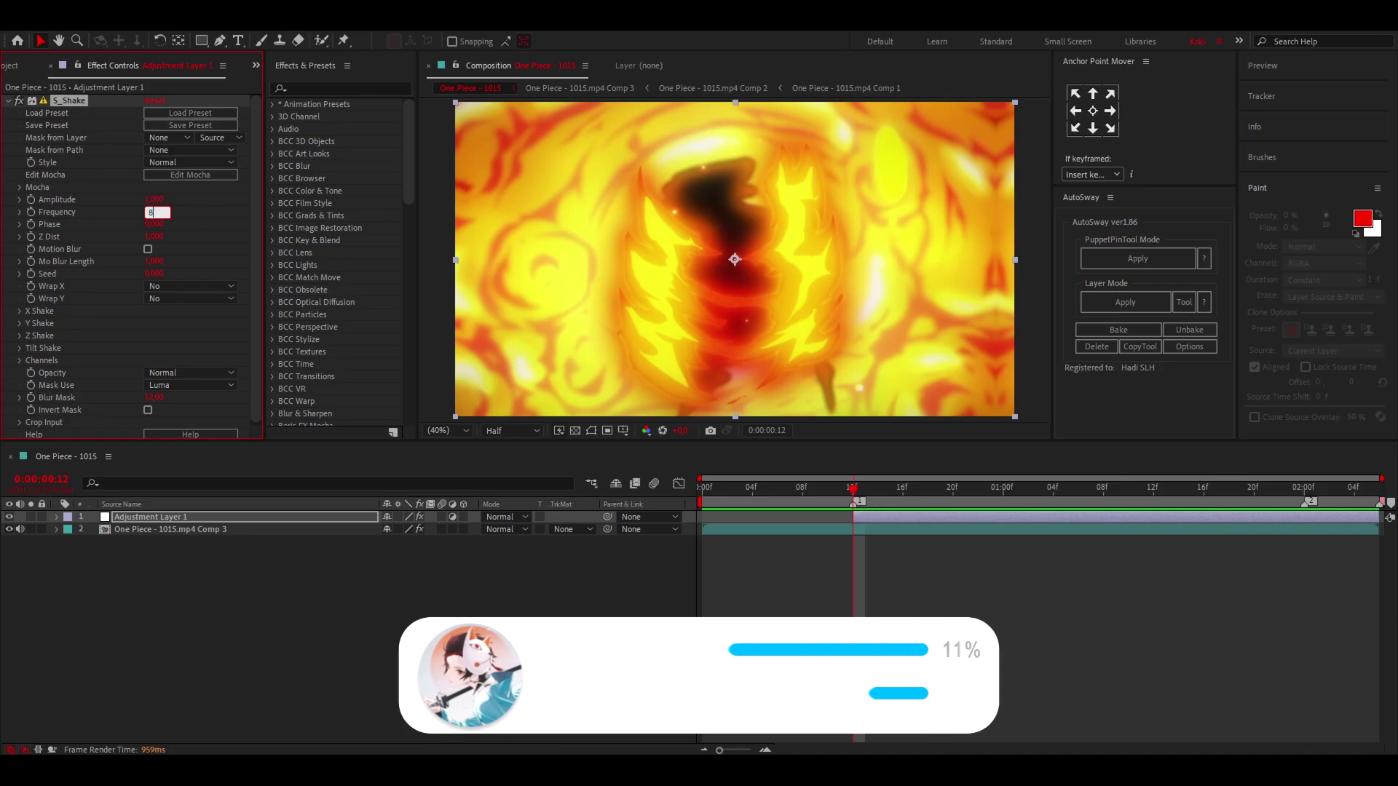
pyautogui.press('Return')
pyautogui.press('space')
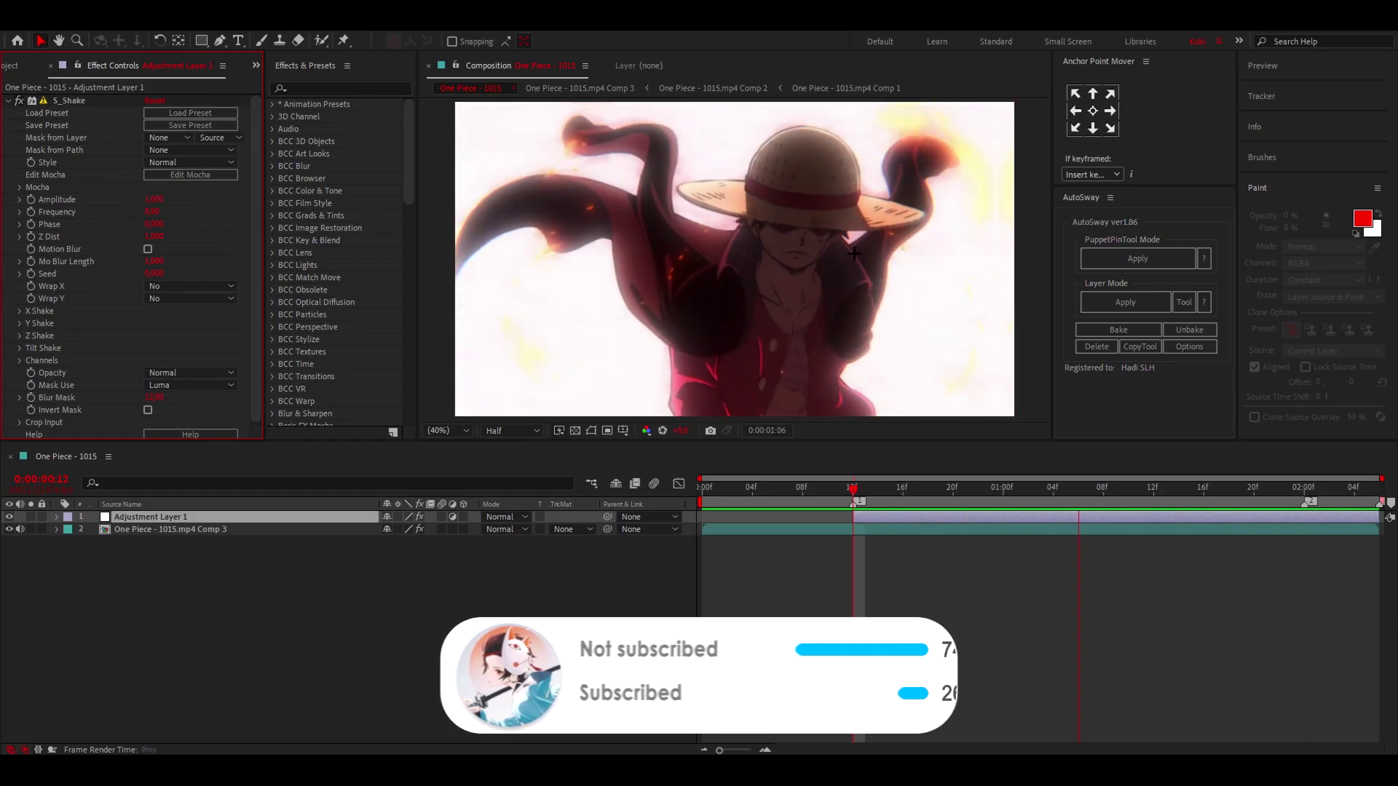
pyautogui.press('space')
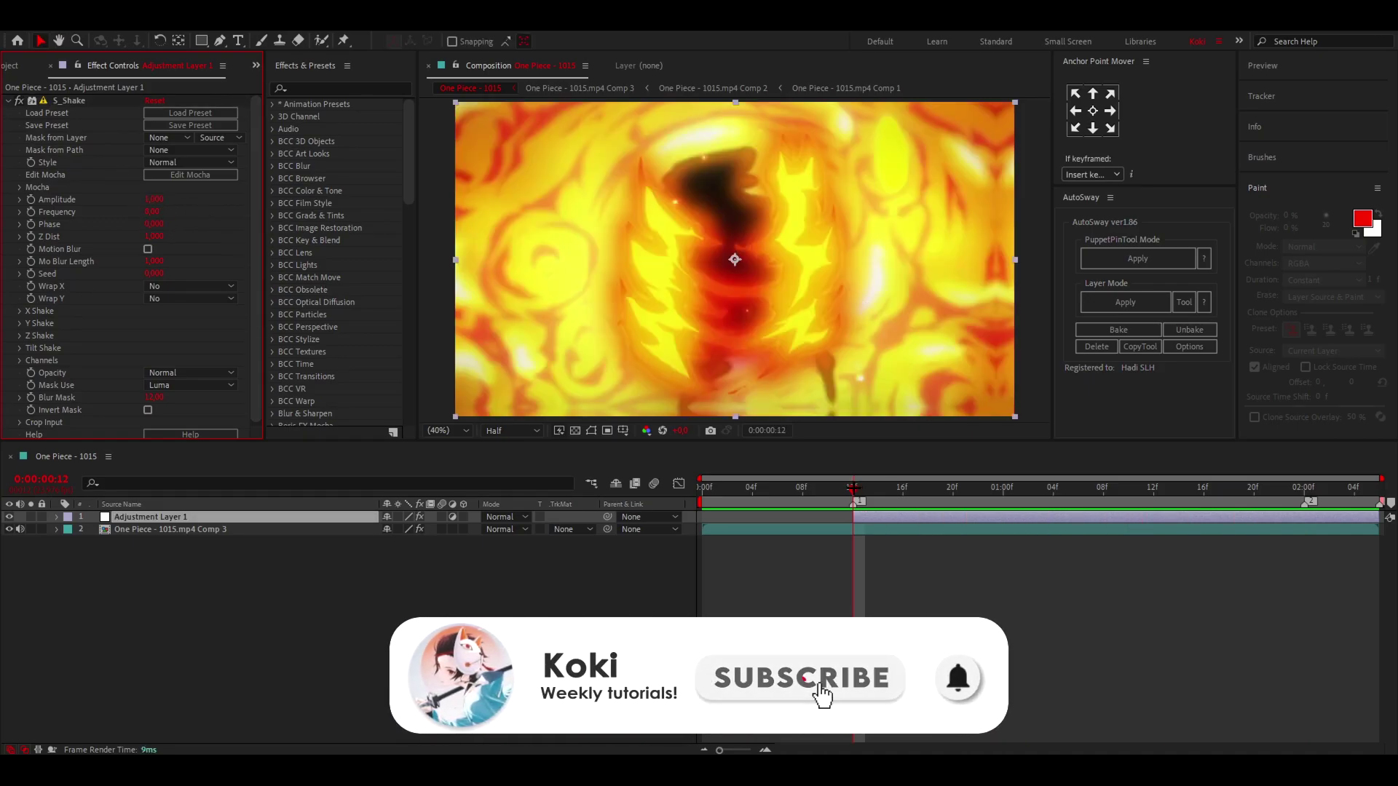
# - Set the S_Shake Frequency to 3 and preview the animation
pyautogui.click(160, 212)
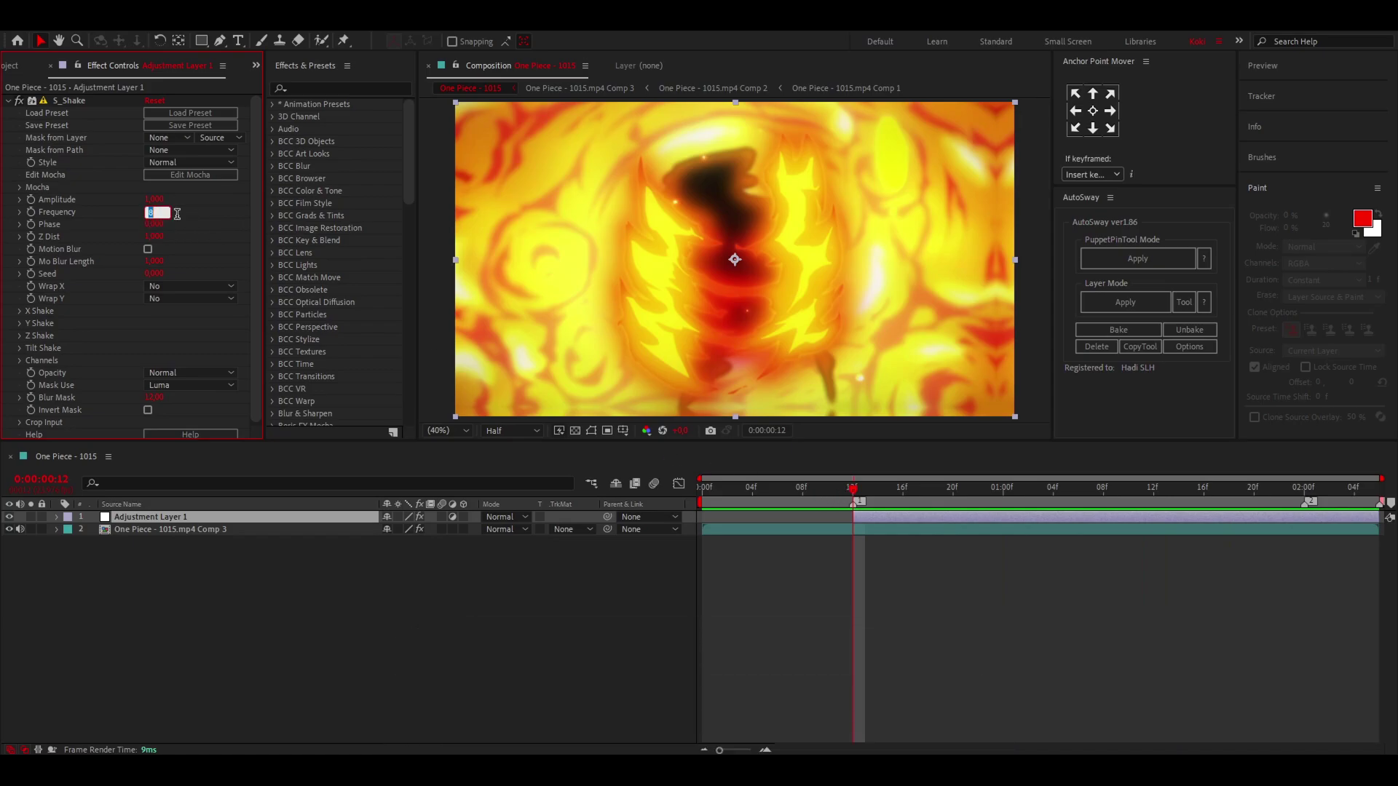
pyautogui.write('3')
pyautogui.press('Return')
pyautogui.press('space')
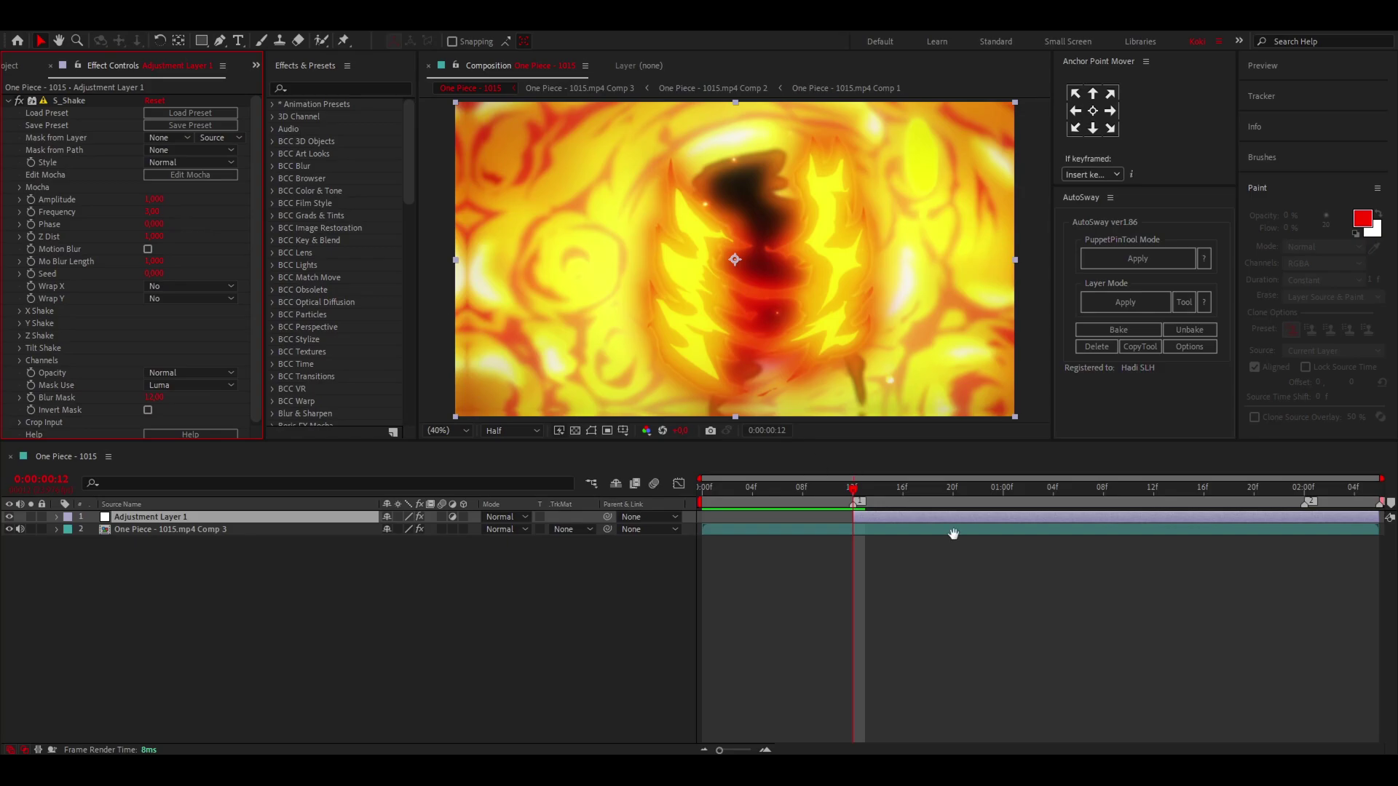
pyautogui.press('space')
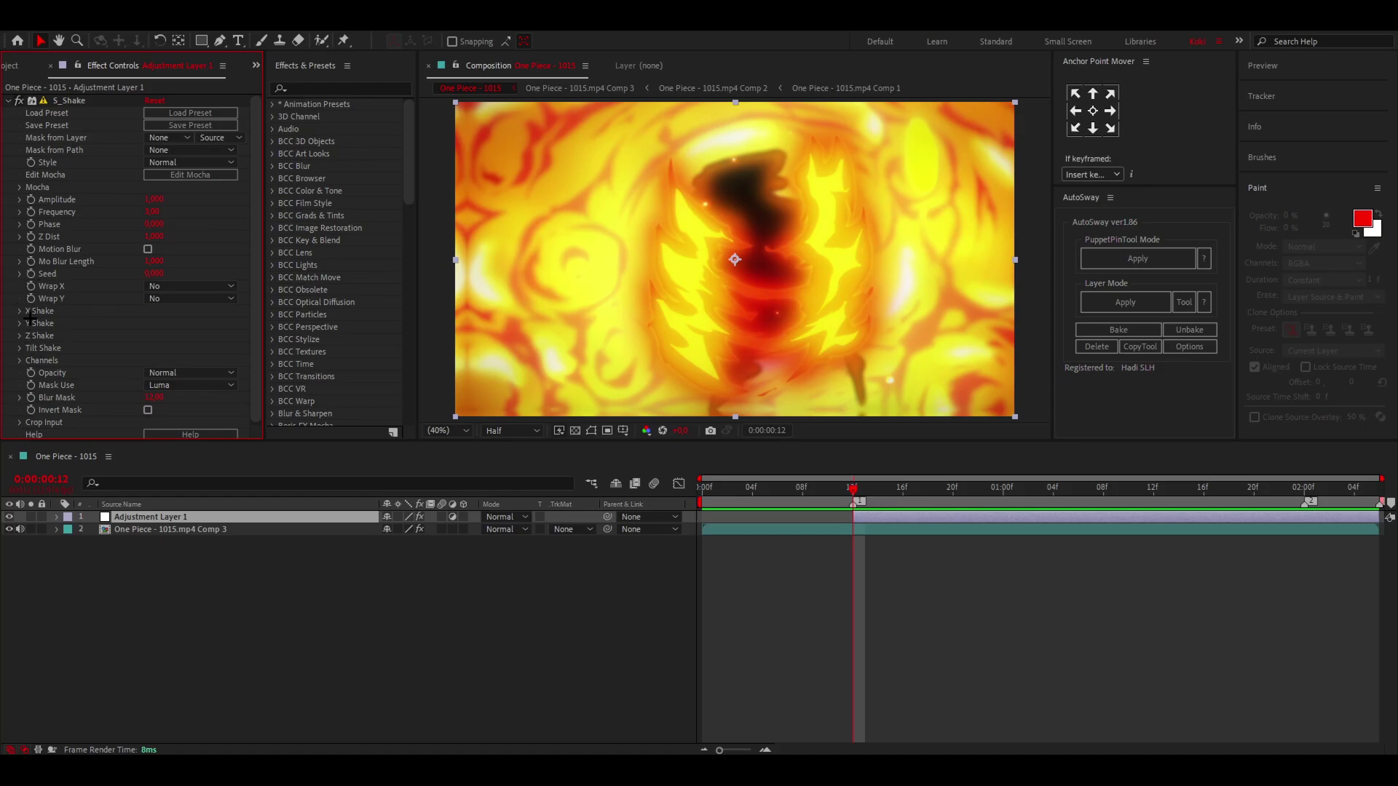
# - Try a much larger X Rand Amp in the X Shake settings and undo the change
pyautogui.click(20, 310)
pyautogui.moveTo(155, 322); pyautogui.dragTo(920, 540)
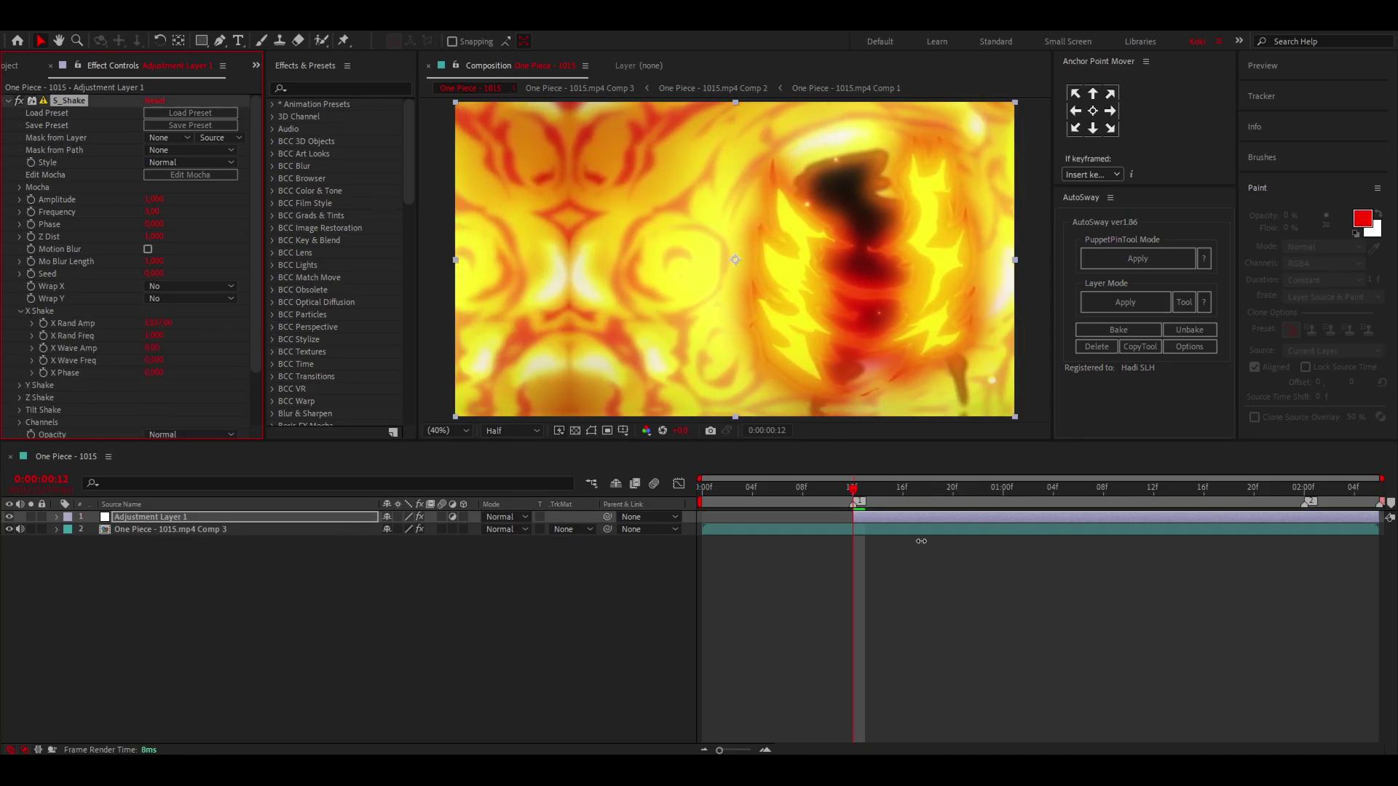
pyautogui.hotkey('ctrl', 'z')
pyautogui.click(20, 310)
# - Try a much larger Y Rand Amp in the Y Shake settings and undo the change
pyautogui.click(19, 323)
pyautogui.moveTo(155, 336); pyautogui.dragTo(216, 450)
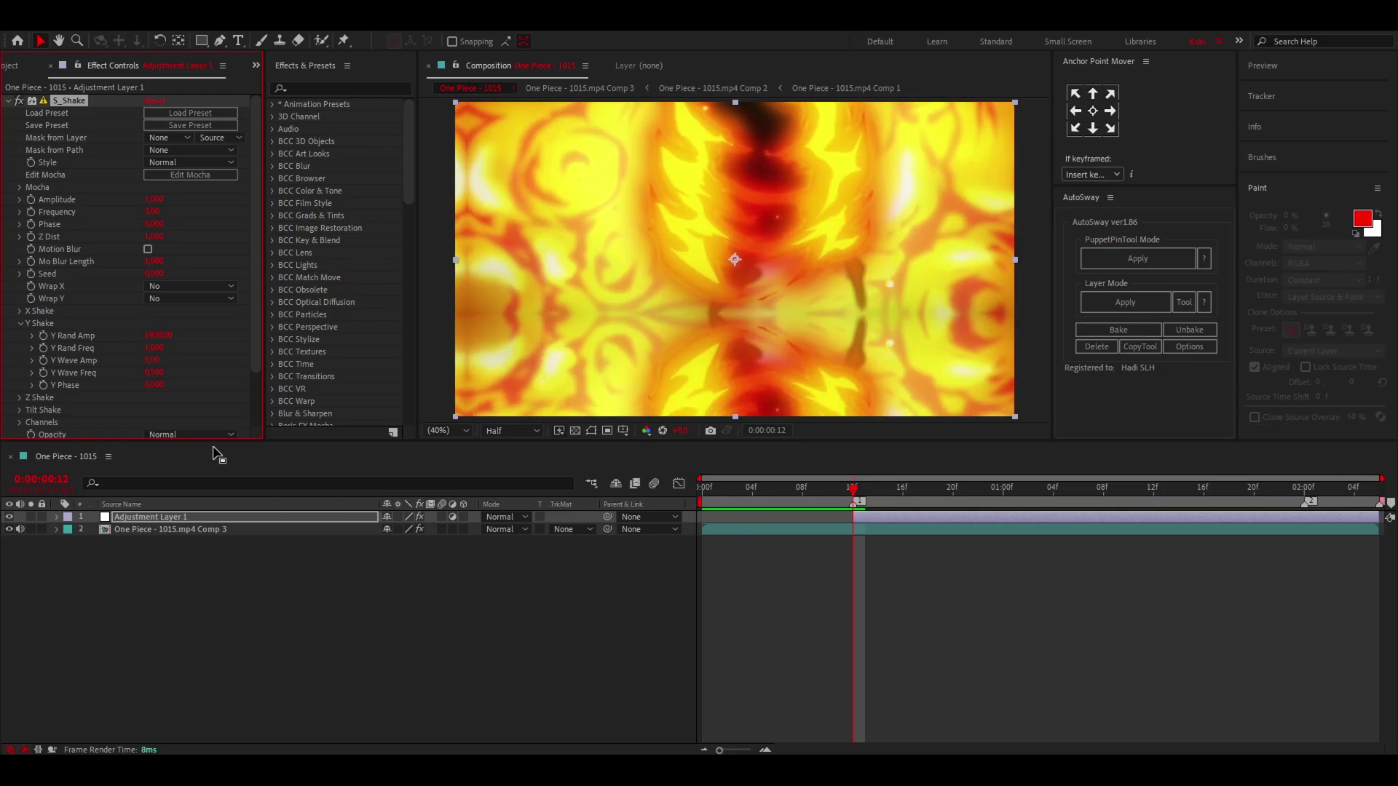
pyautogui.click(21, 323)
pyautogui.hotkey('ctrl', 'z')
# - Try a different Z Rand Amp in the Z Shake settings and reset the parameter
pyautogui.click(20, 335)
pyautogui.moveTo(152, 348); pyautogui.dragTo(391, 371)
pyautogui.rightClick(95, 351)
pyautogui.click(130, 483)
pyautogui.click(20, 336)
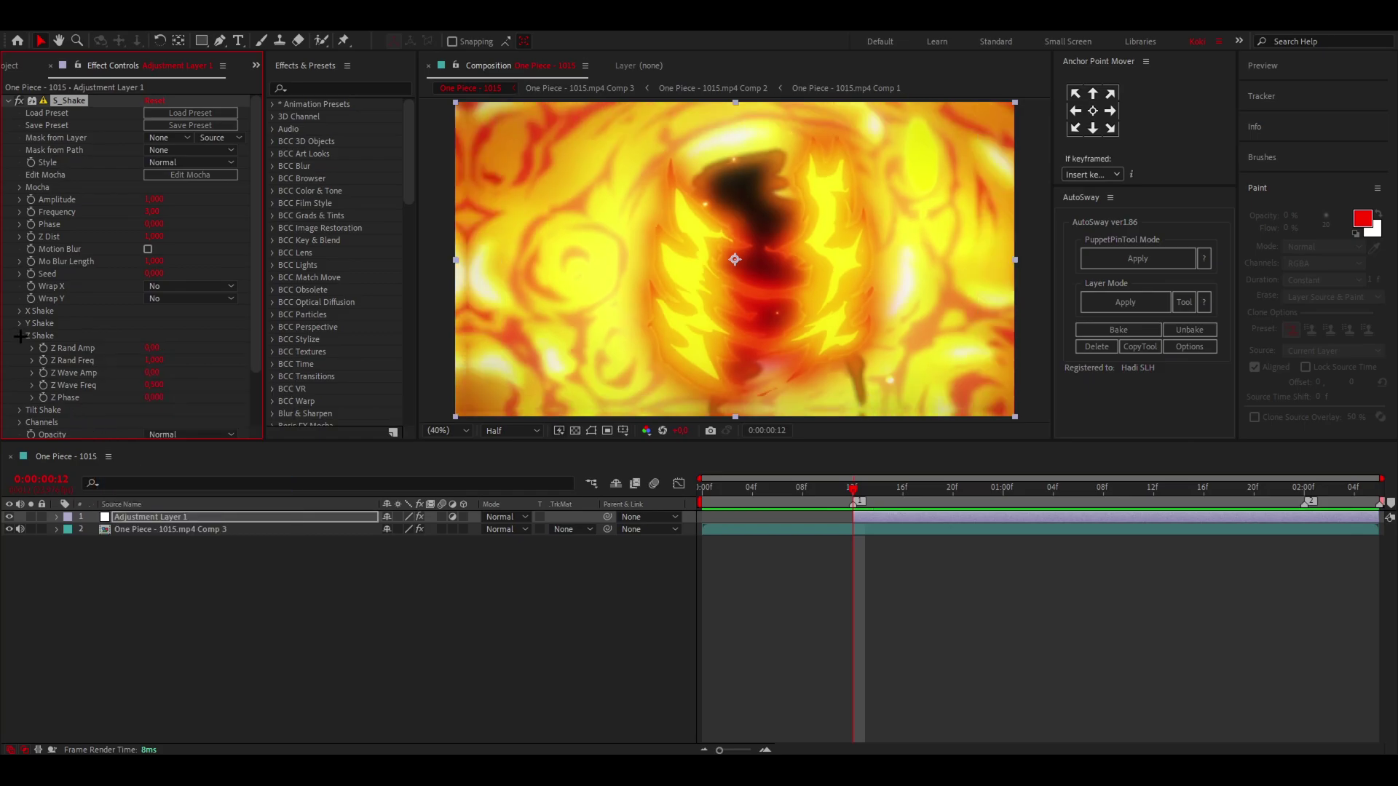
# - Try a larger Tilt Rand Amp in the Tilt Shake settings
pyautogui.click(21, 348)
pyautogui.moveTo(152, 360); pyautogui.dragTo(1305, 467)
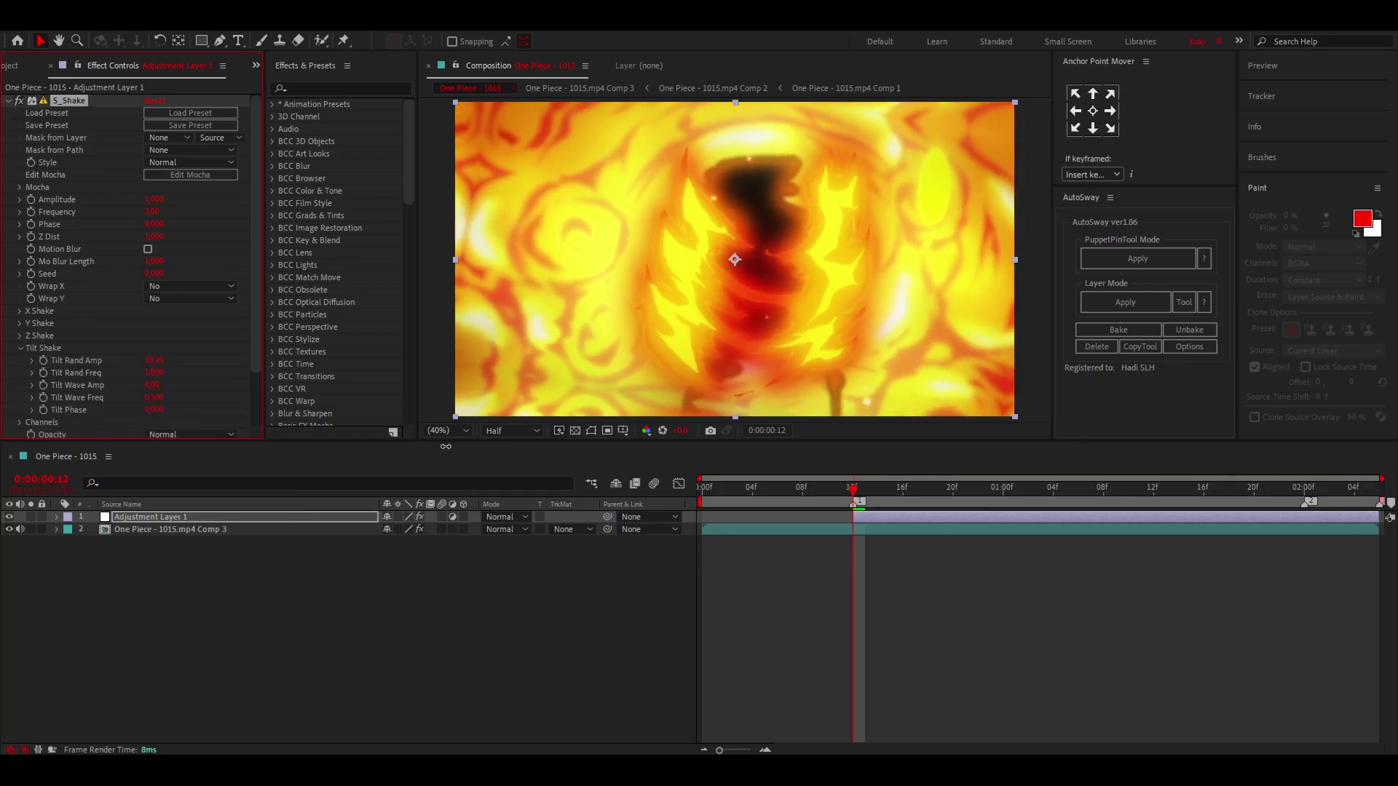
pyautogui.click(21, 348)
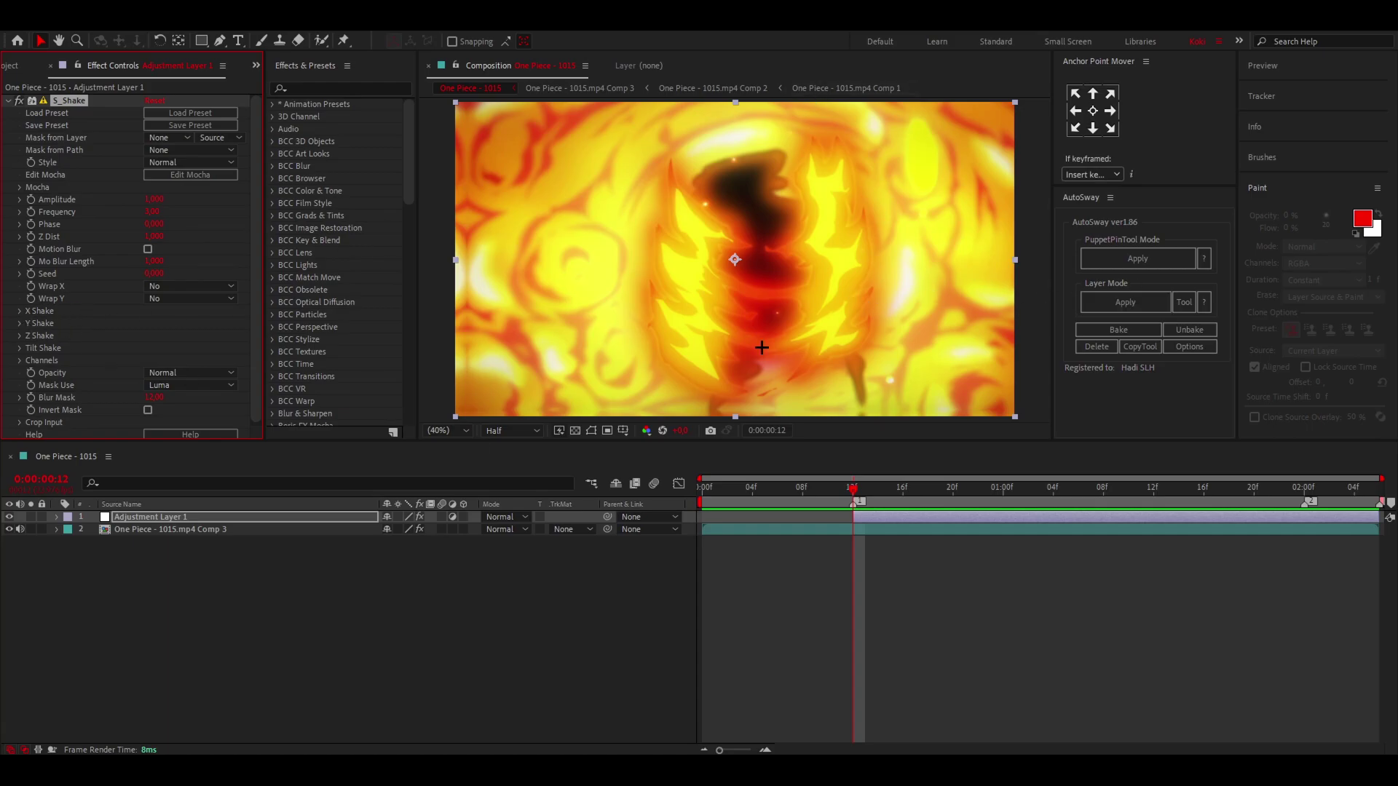
# - Set Y Rand Amp to 0 in the Y Shake settings and preview the shake
pyautogui.moveTo(832, 488)
pyautogui.mouseDown()
pyautogui.moveTo(1089, 514)
pyautogui.moveTo(854, 503)
pyautogui.mouseUp()
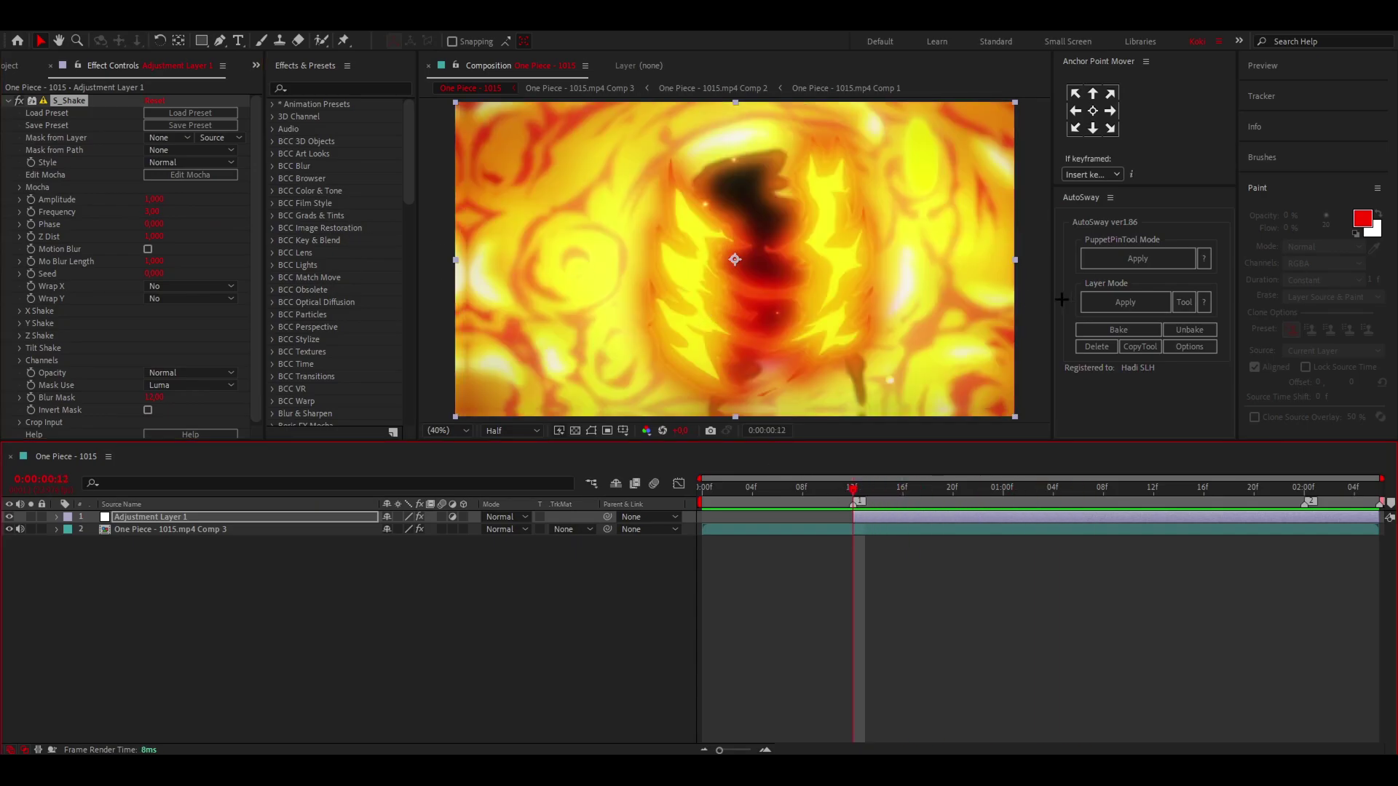
pyautogui.click(20, 323)
pyautogui.click(154, 335)
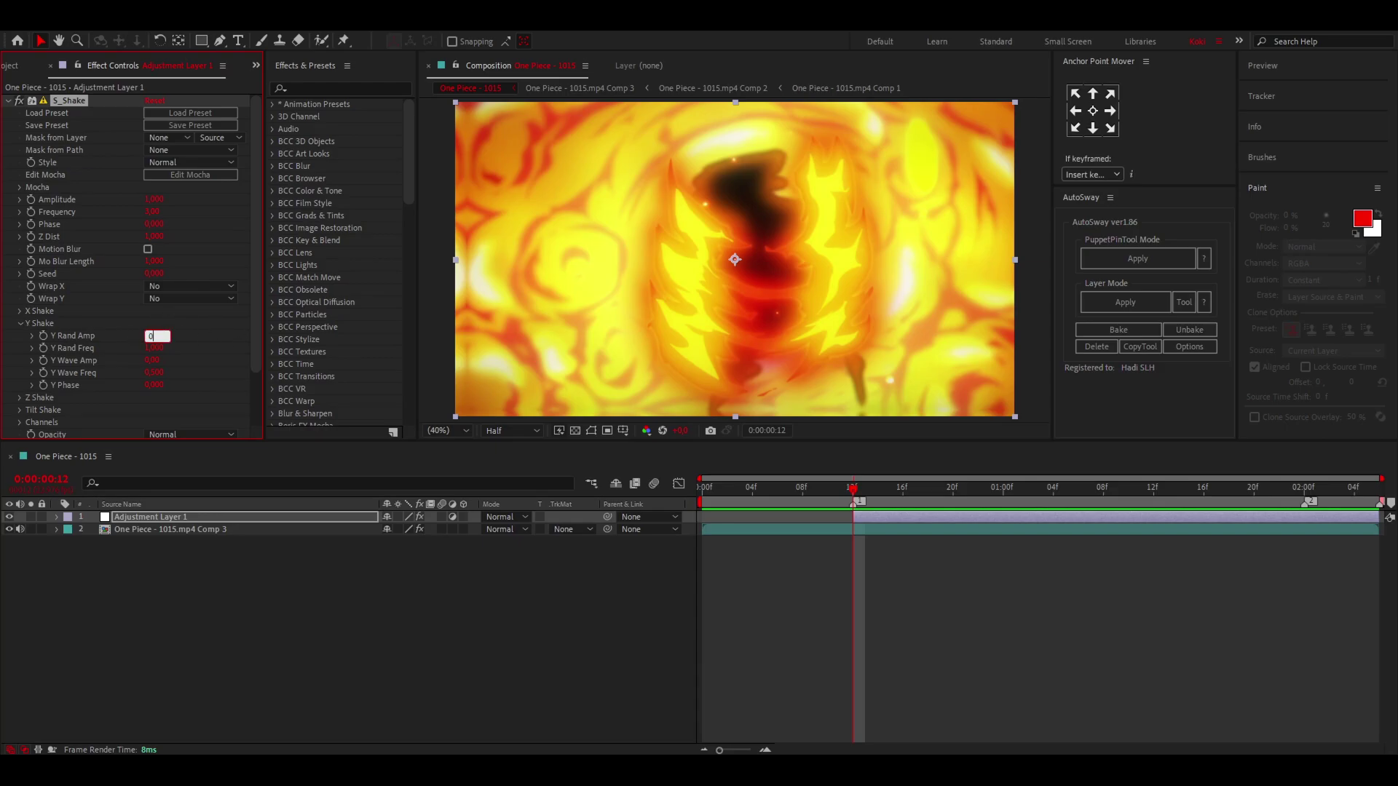
pyautogui.write('0')
pyautogui.press('Return')
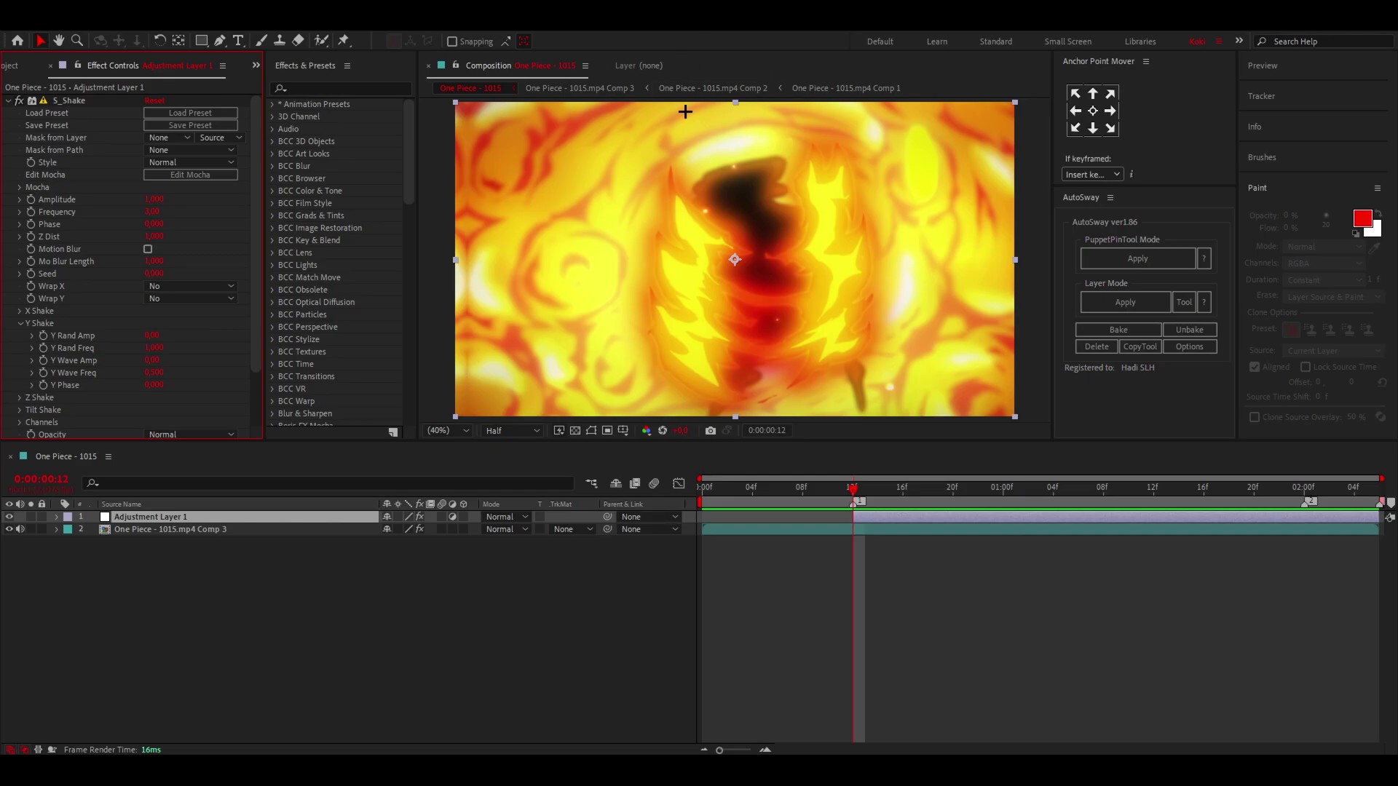
pyautogui.press('space')
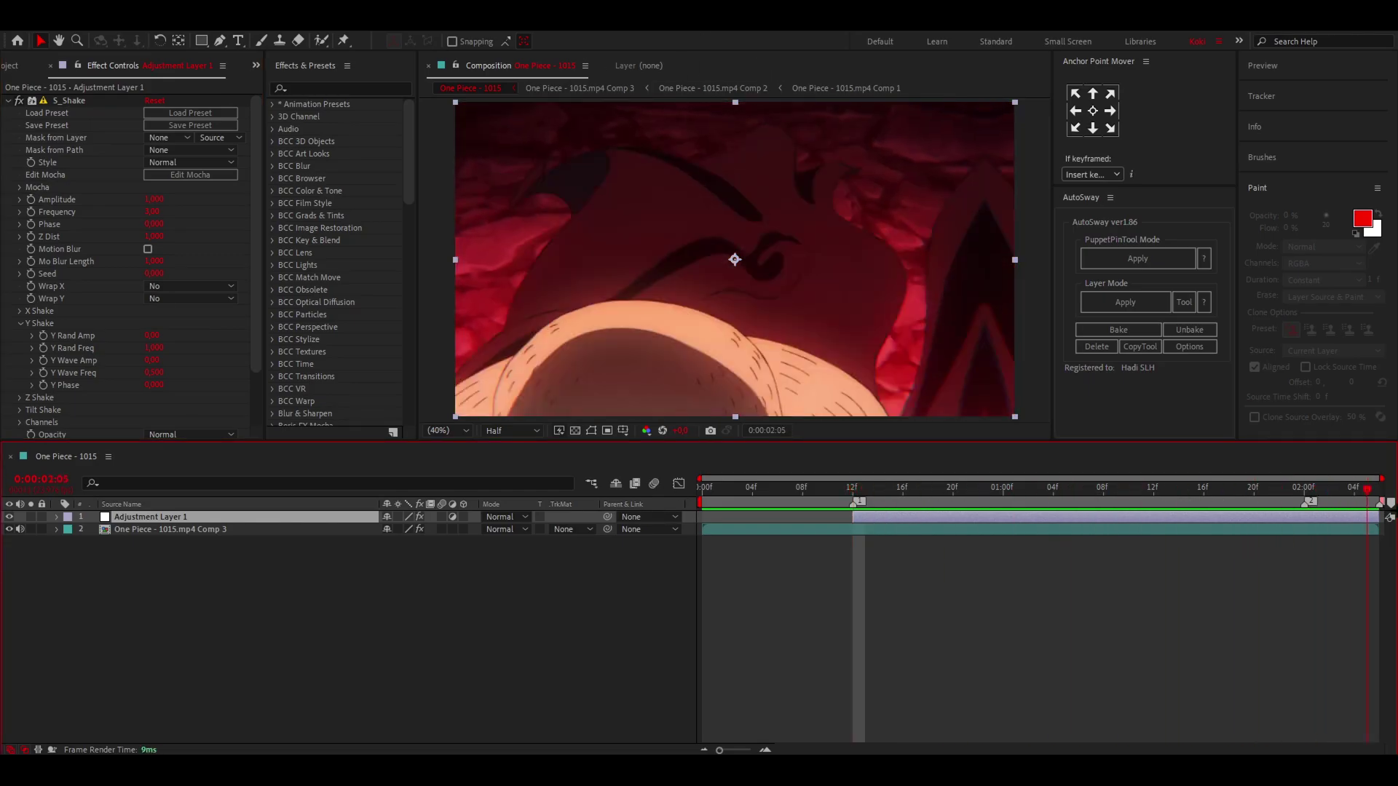
pyautogui.press('space')
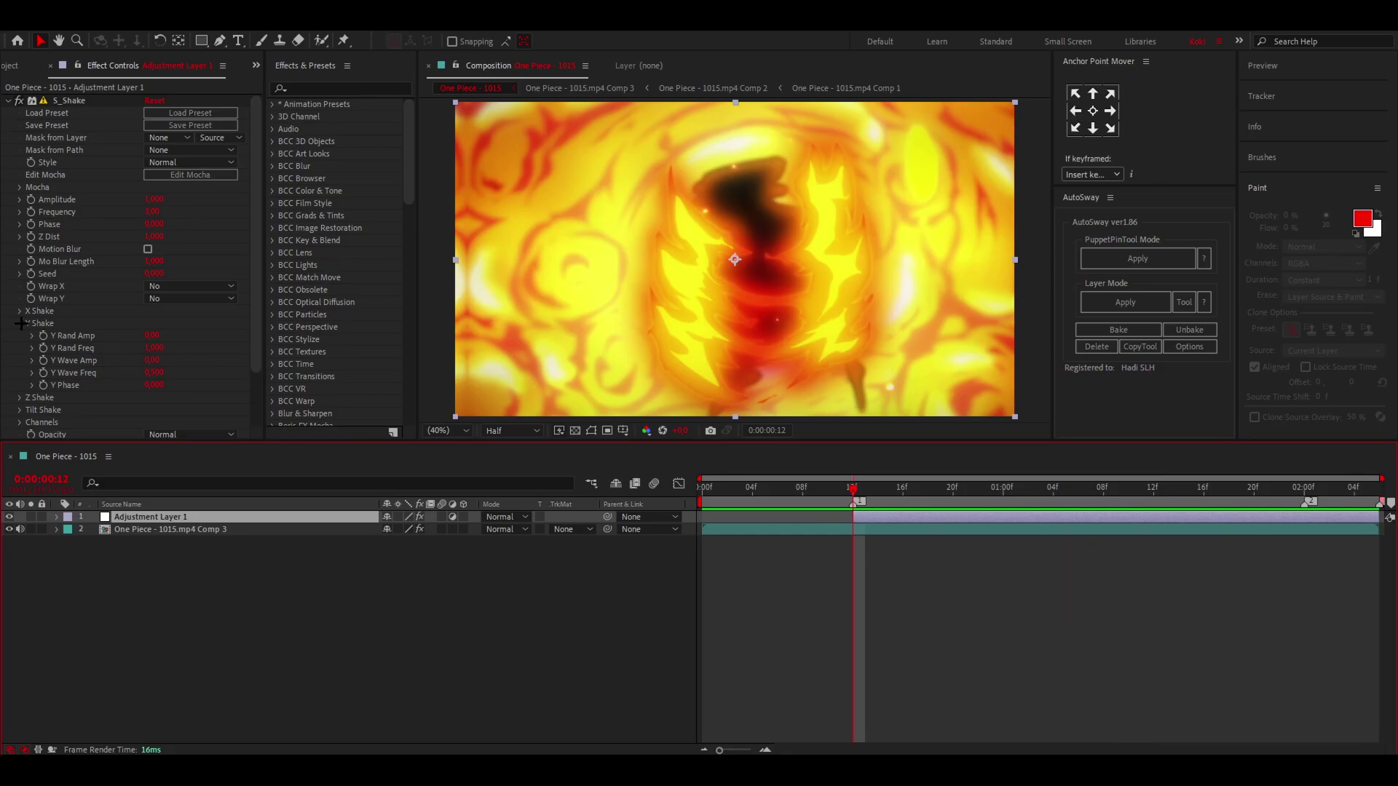
# - Set X Rand Amp to 500 in the X Shake settings and preview the horizontal shake
pyautogui.click(21, 324)
pyautogui.click(16, 311)
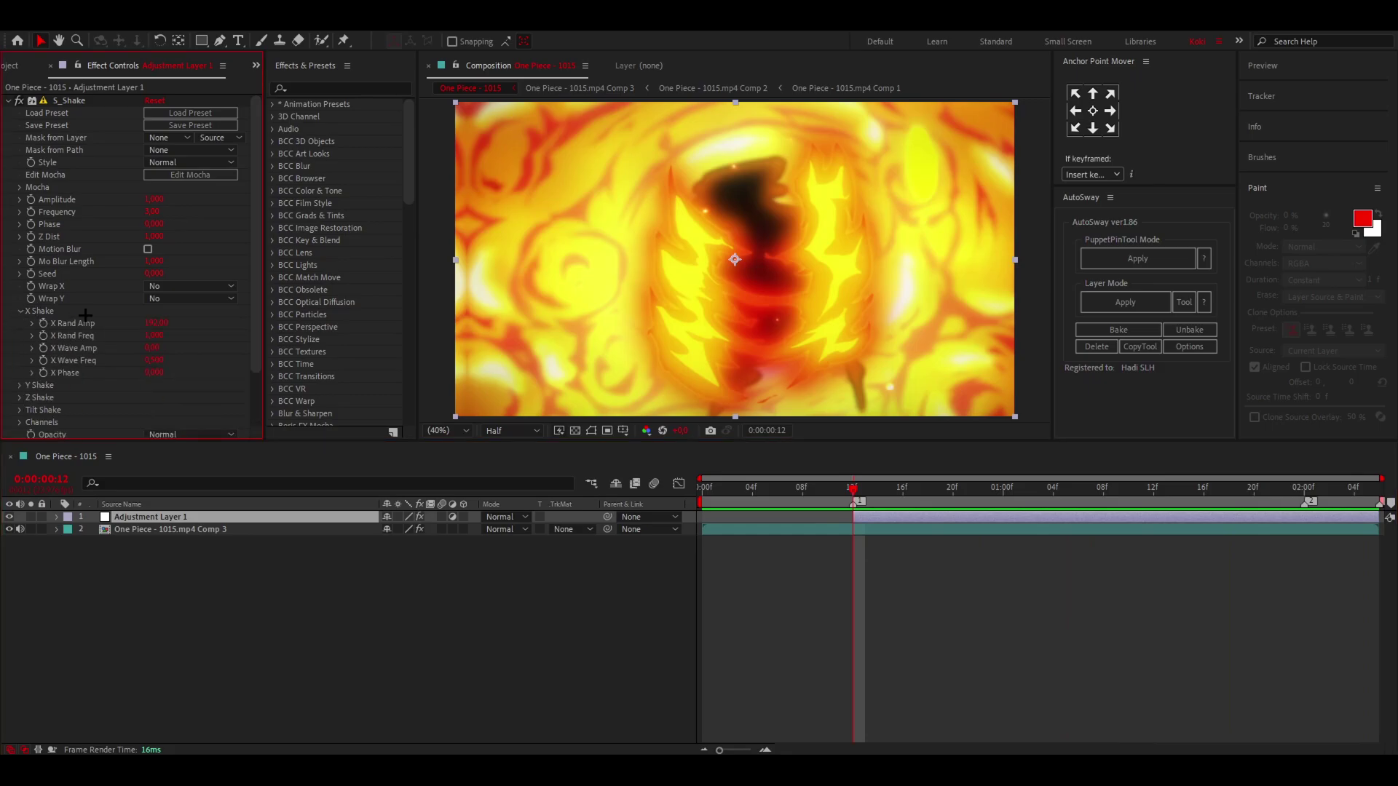
pyautogui.click(156, 324)
pyautogui.write('500')
pyautogui.press('Return')
pyautogui.press('space')
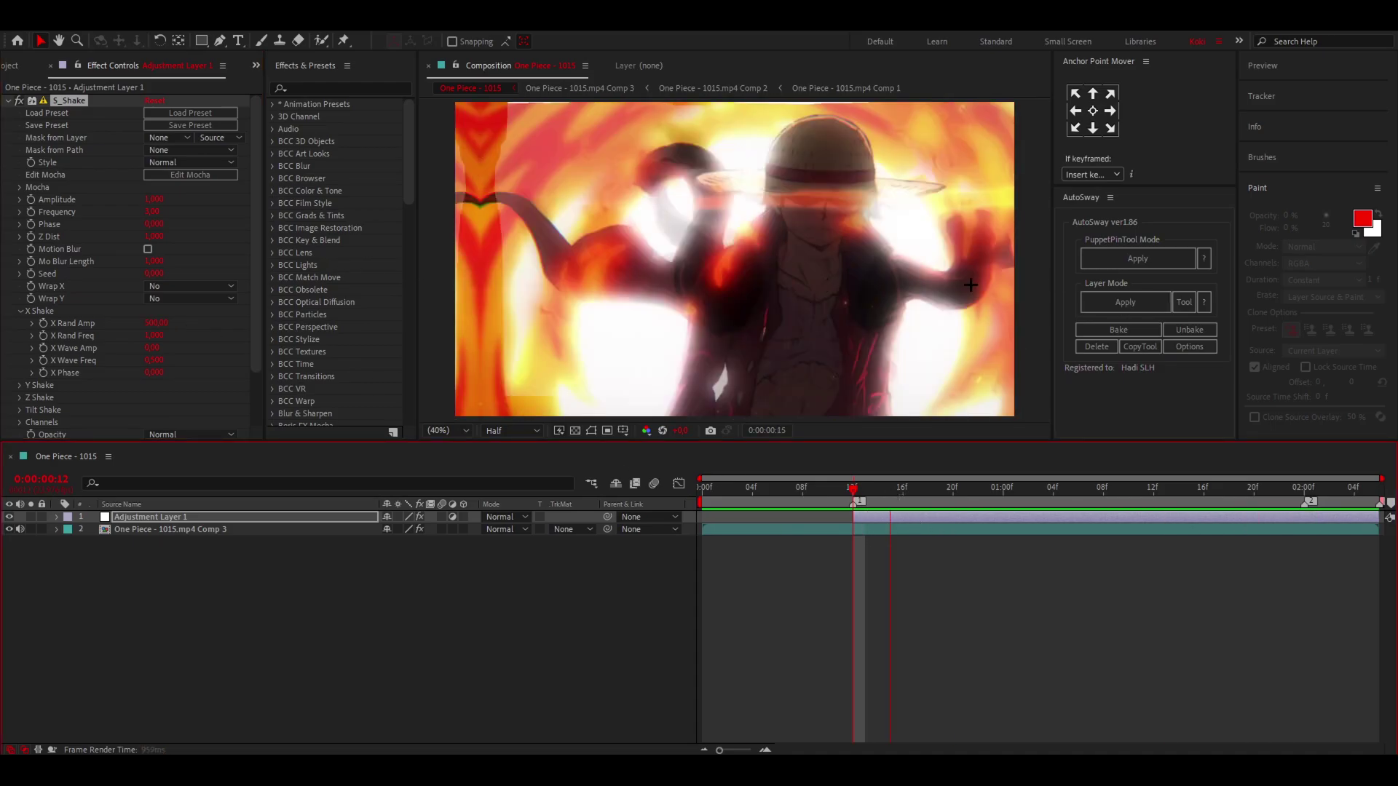
pyautogui.press('space')
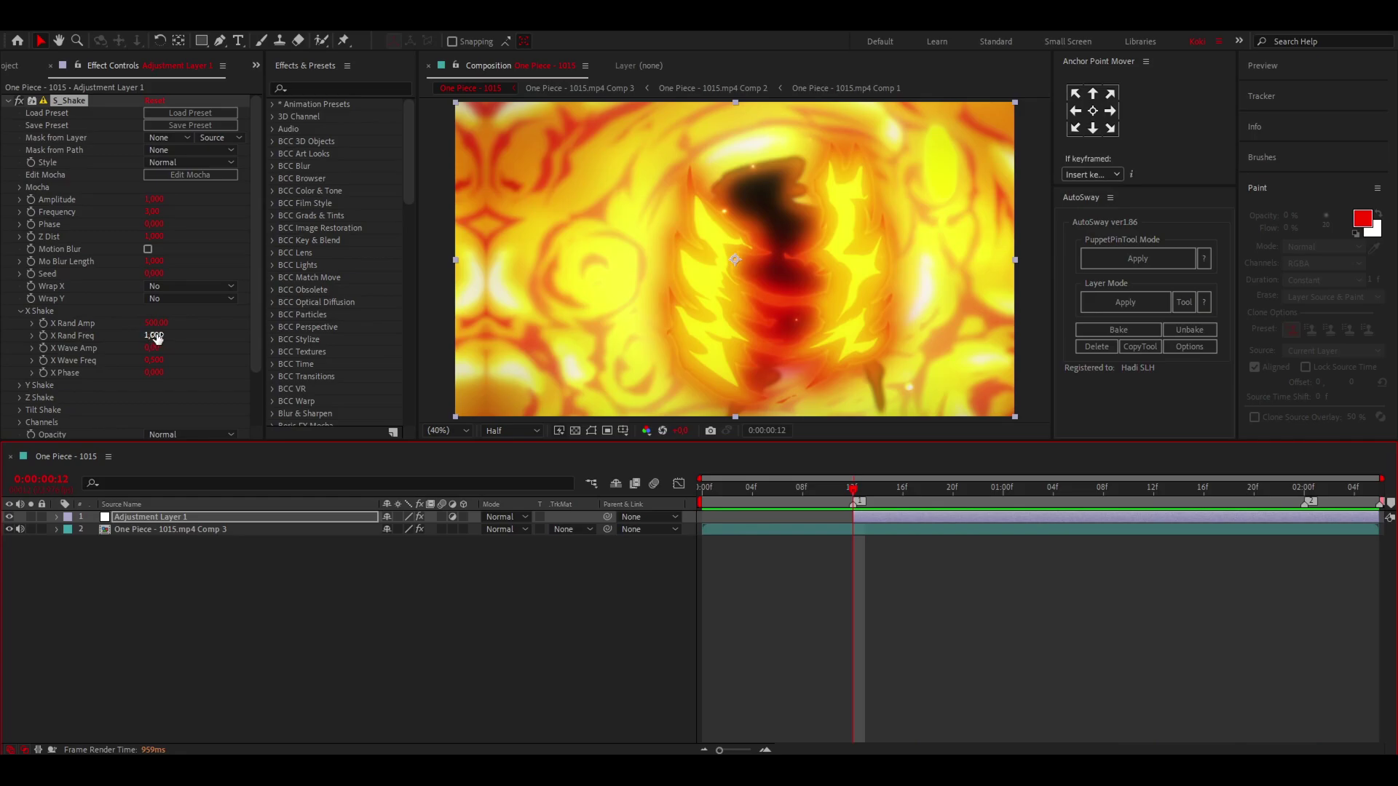
# - Collapse the X Shake settings, adjust the S_Shake Frequency, and preview the shake
pyautogui.click(13, 311)
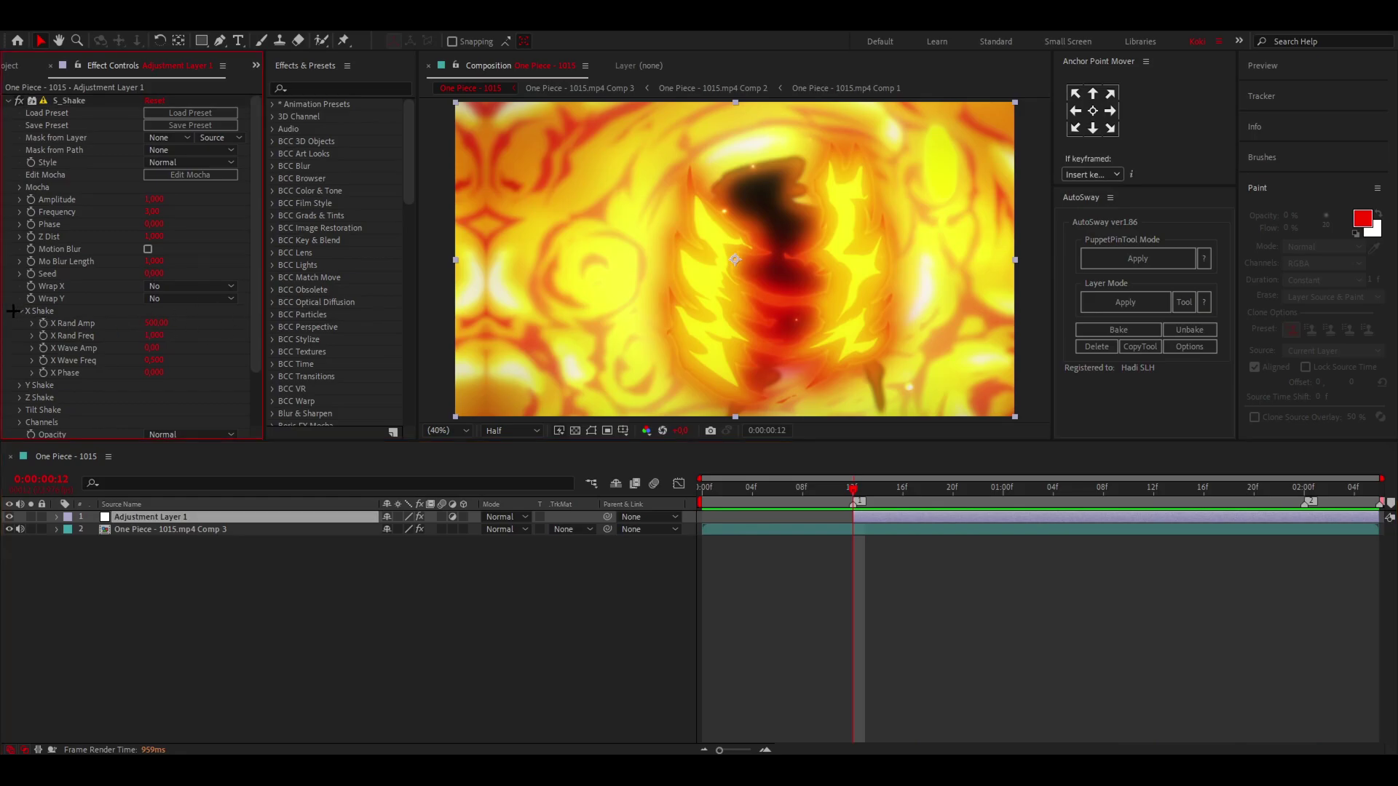
pyautogui.click(19, 311)
pyautogui.click(152, 212)
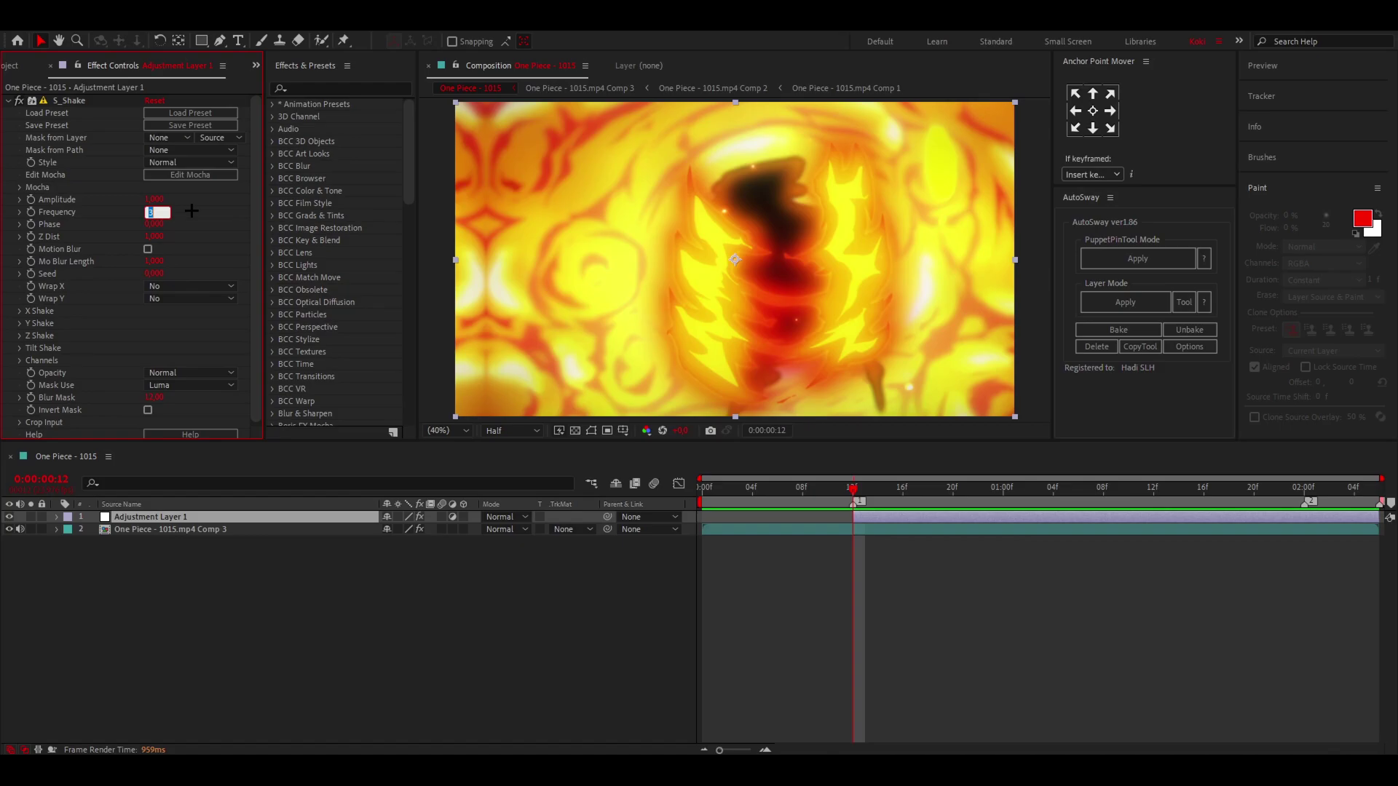
pyautogui.press('Return')
pyautogui.press('space')
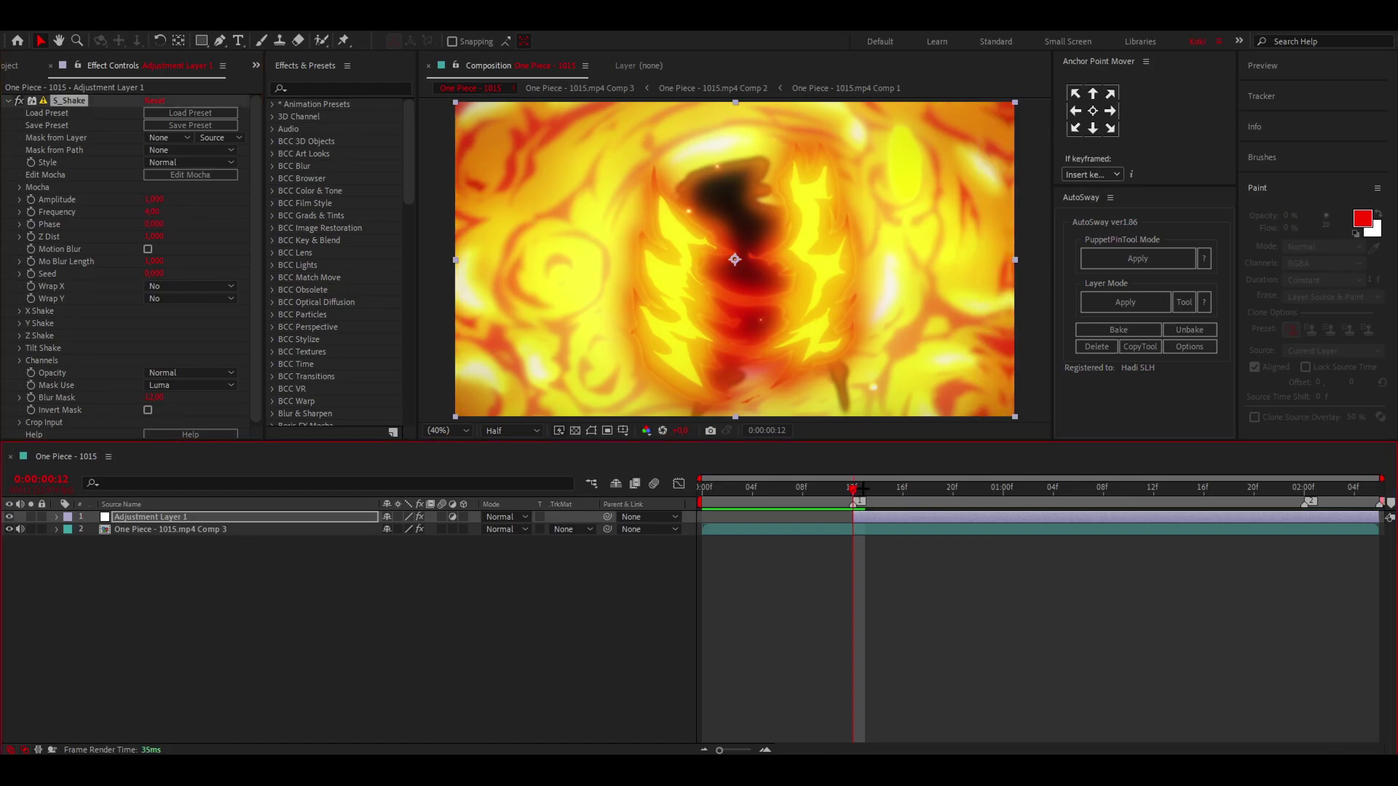
# - Keyframe the S_Shake Amplitude at 0:00:00:12 and set it to 0 at 0:00:01:12
pyautogui.press('space')
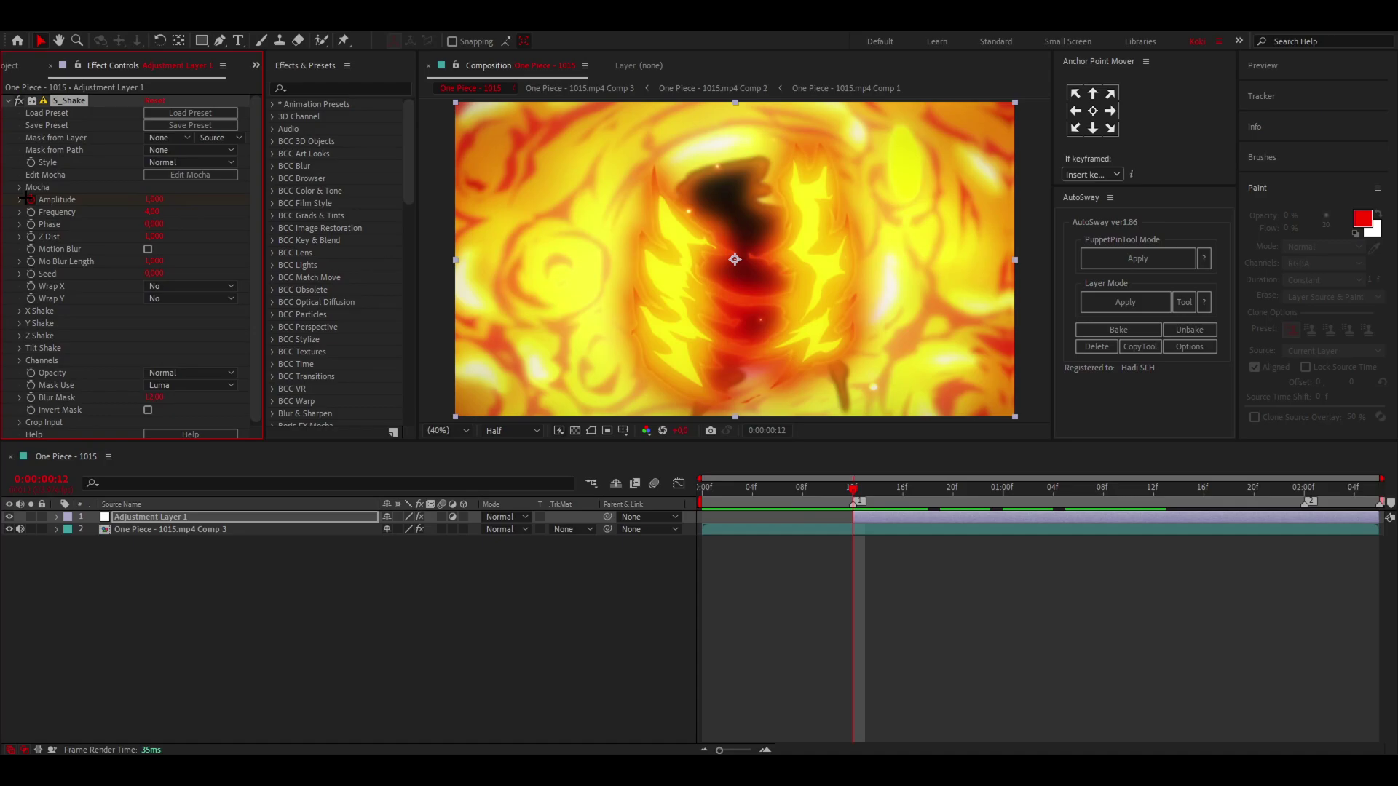
pyautogui.press('u')
pyautogui.moveTo(853, 502); pyautogui.dragTo(1150, 505)
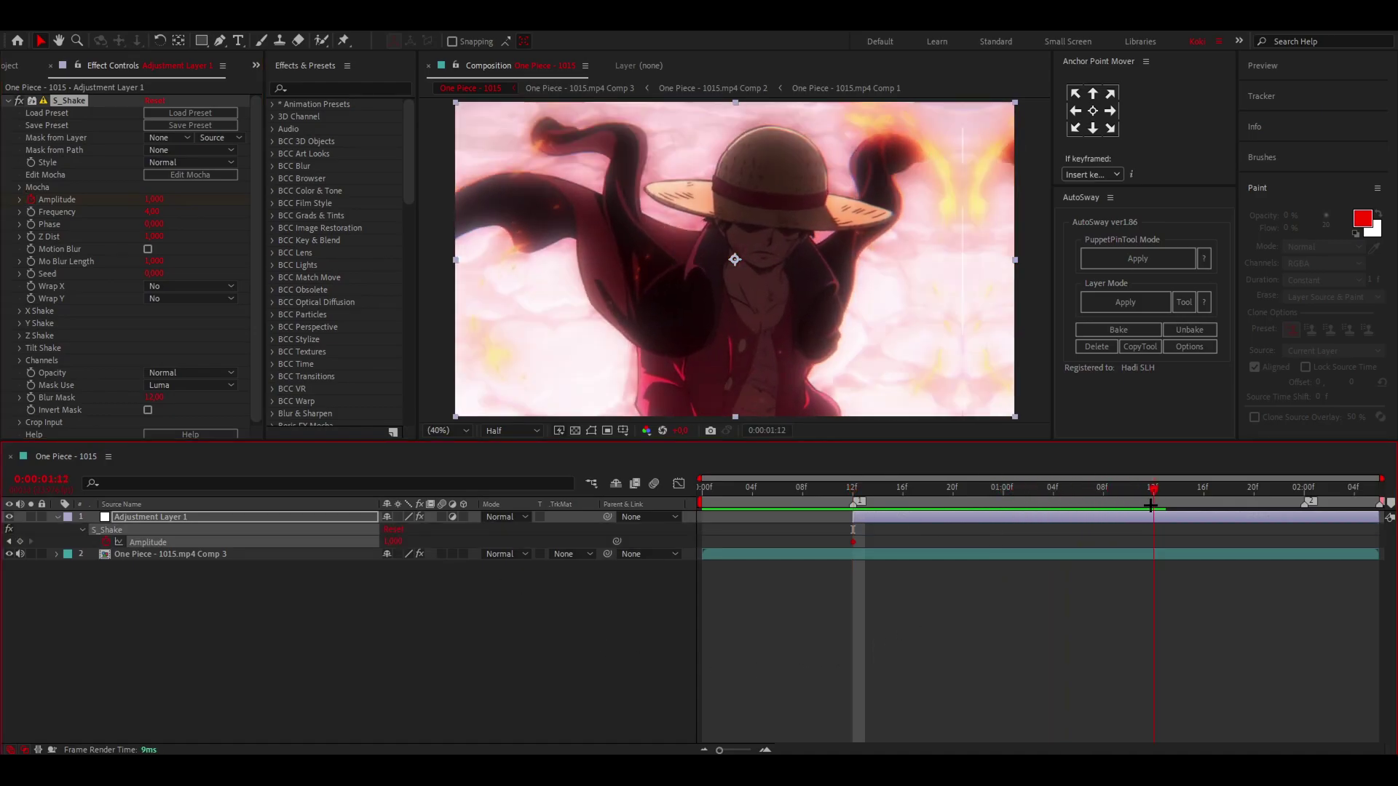
pyautogui.click(390, 541)
pyautogui.press('Return')
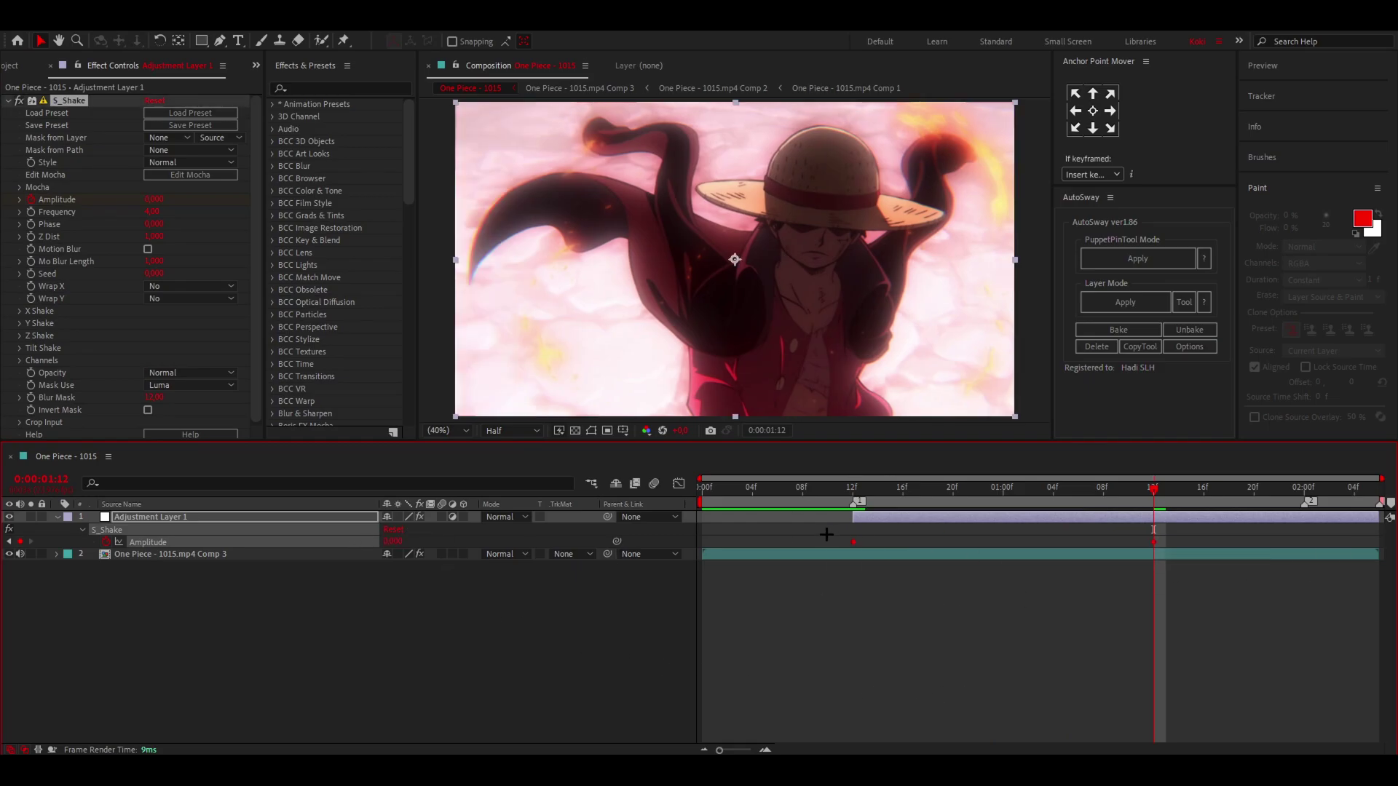
# - Reshape the Amplitude value graph into a steep initial drop with a long ease-out, and preview the shake
pyautogui.click(679, 484)
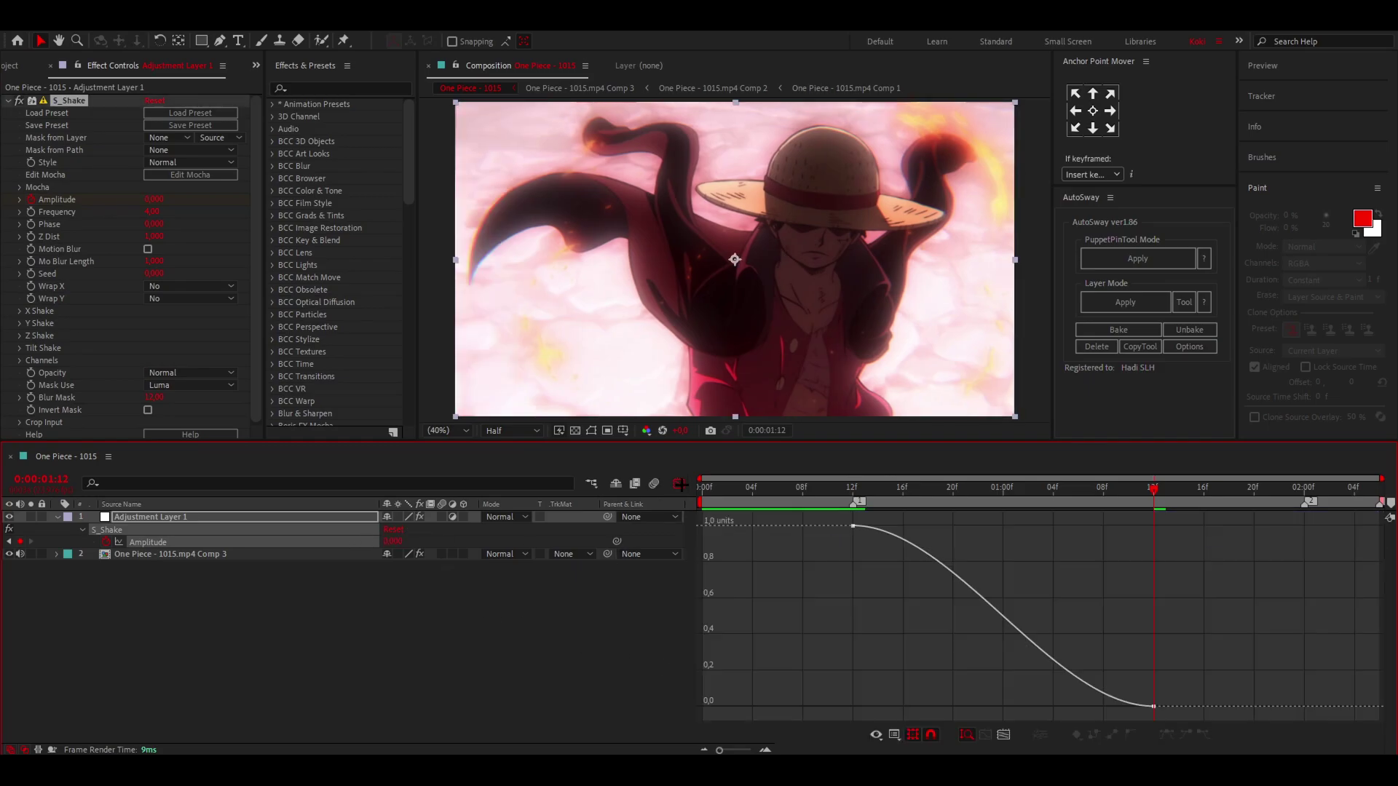
pyautogui.rightClick(1081, 562)
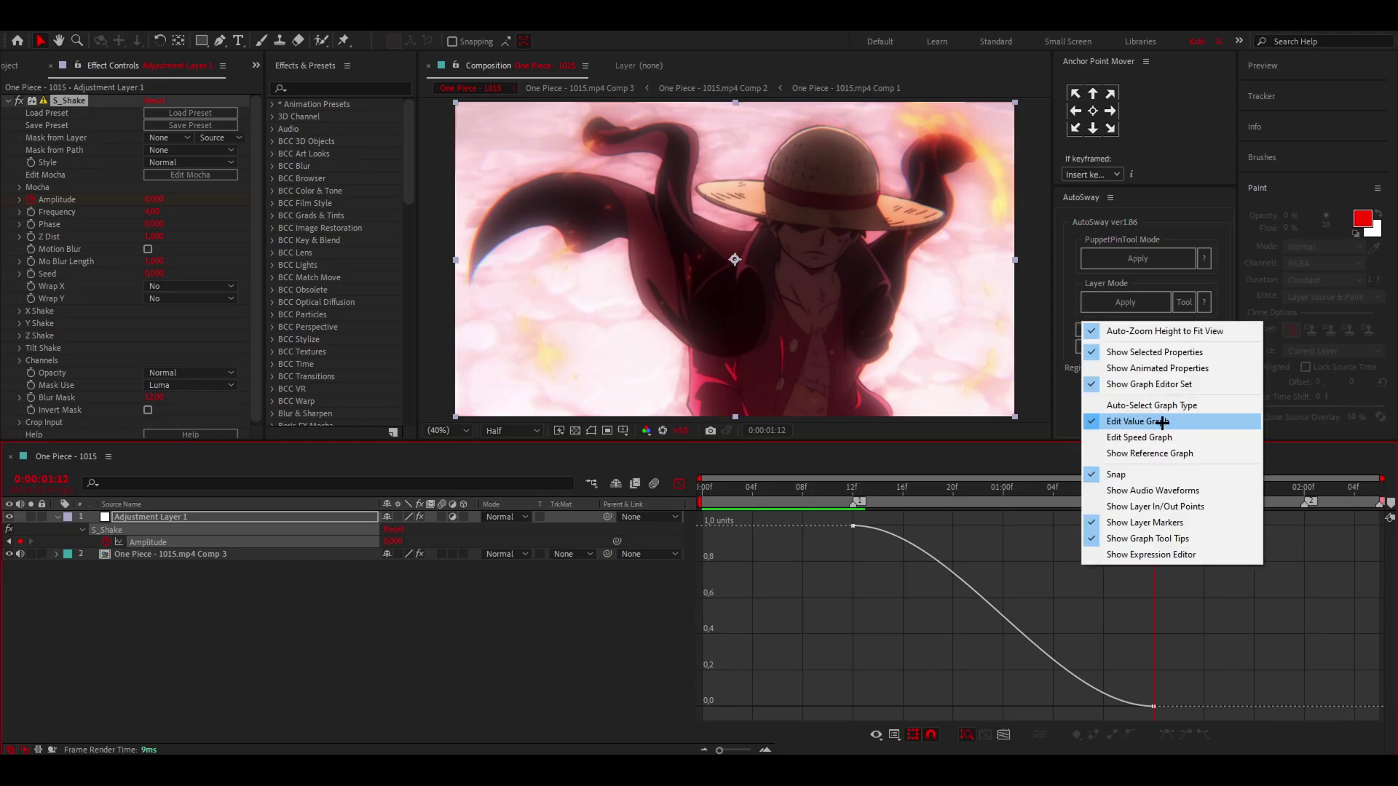
pyautogui.click(1158, 437)
pyautogui.rightClick(994, 572)
pyautogui.click(1020, 428)
pyautogui.moveTo(1187, 677); pyautogui.dragTo(856, 699)
pyautogui.moveTo(952, 526); pyautogui.dragTo(862, 686)
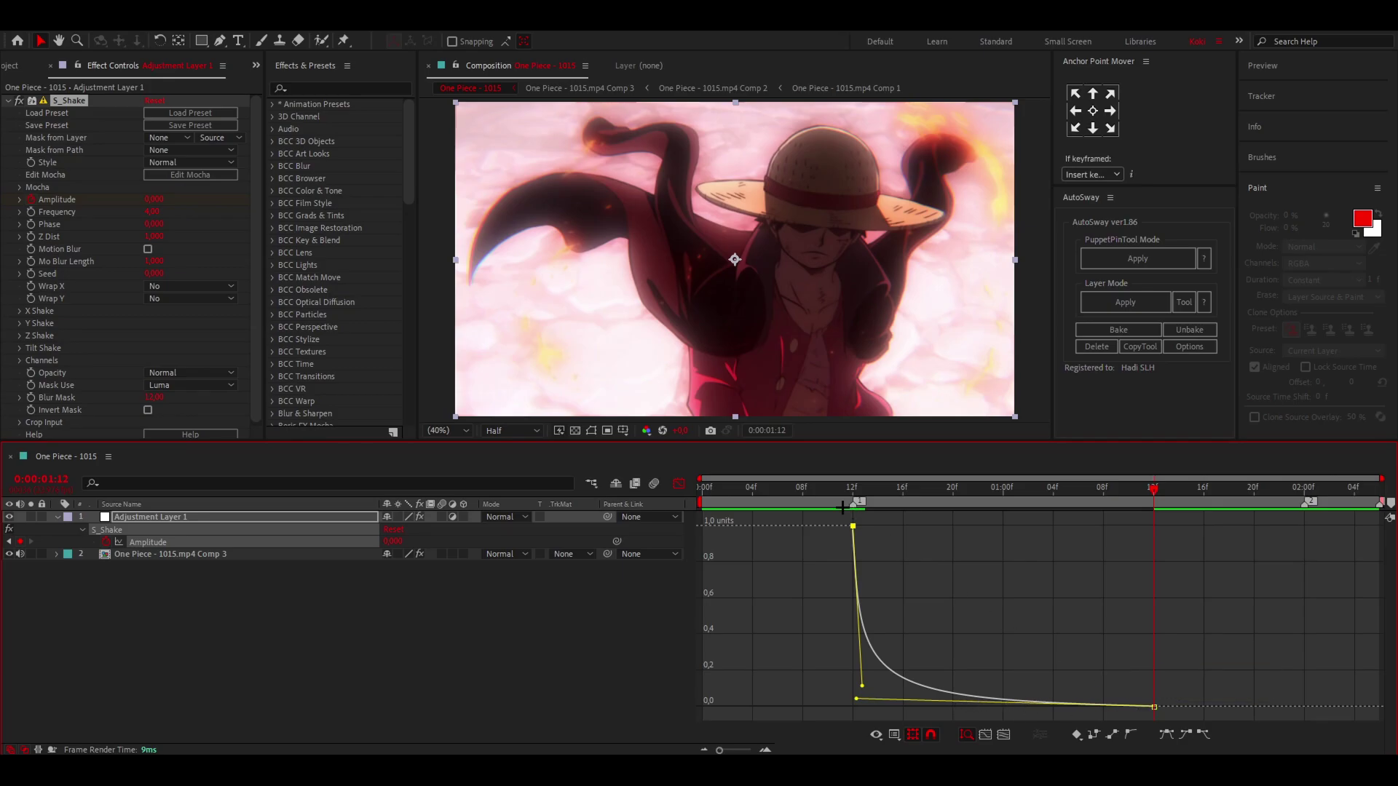
pyautogui.press('space')
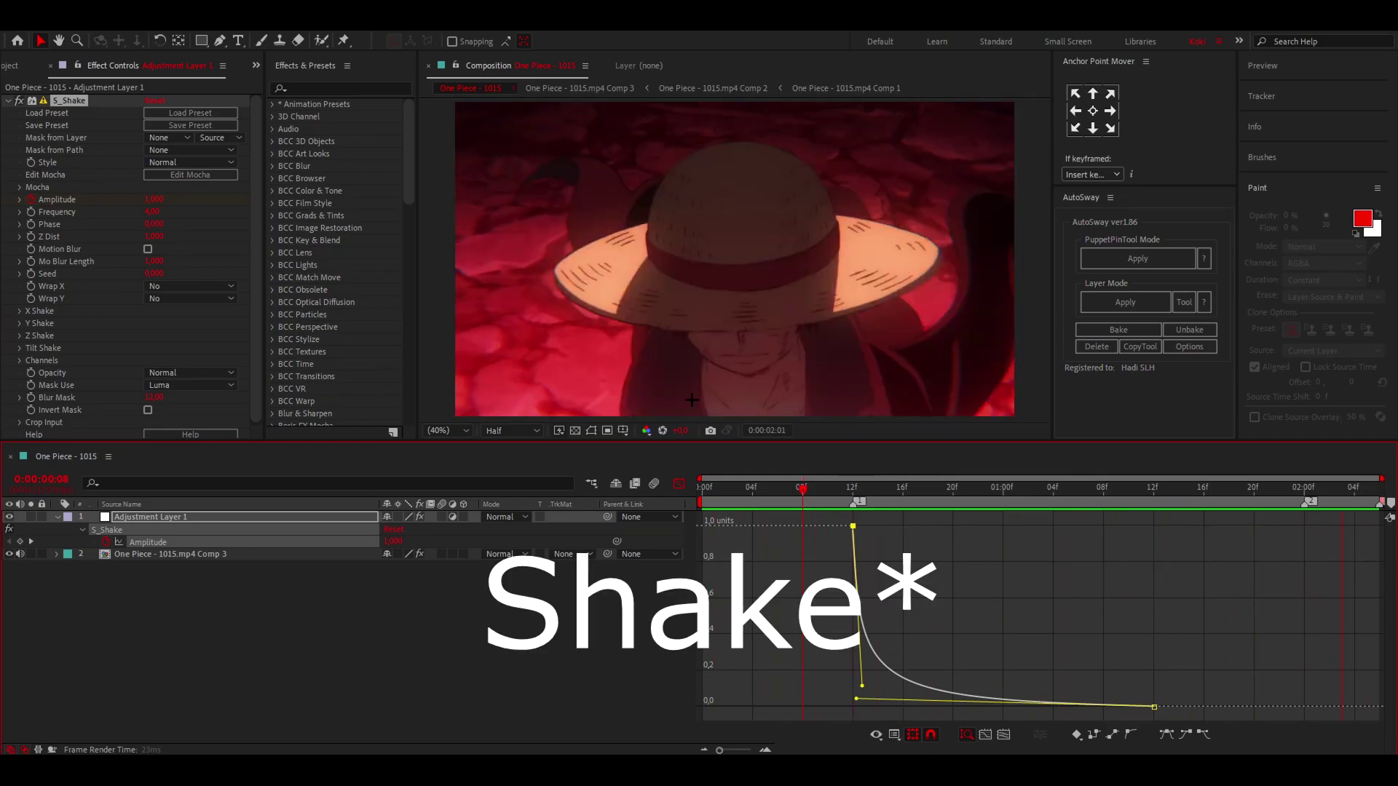
# - Return to 0:00:00:12, try an S_Shake Frequency of 12, and settle on 6
pyautogui.click(852, 494)
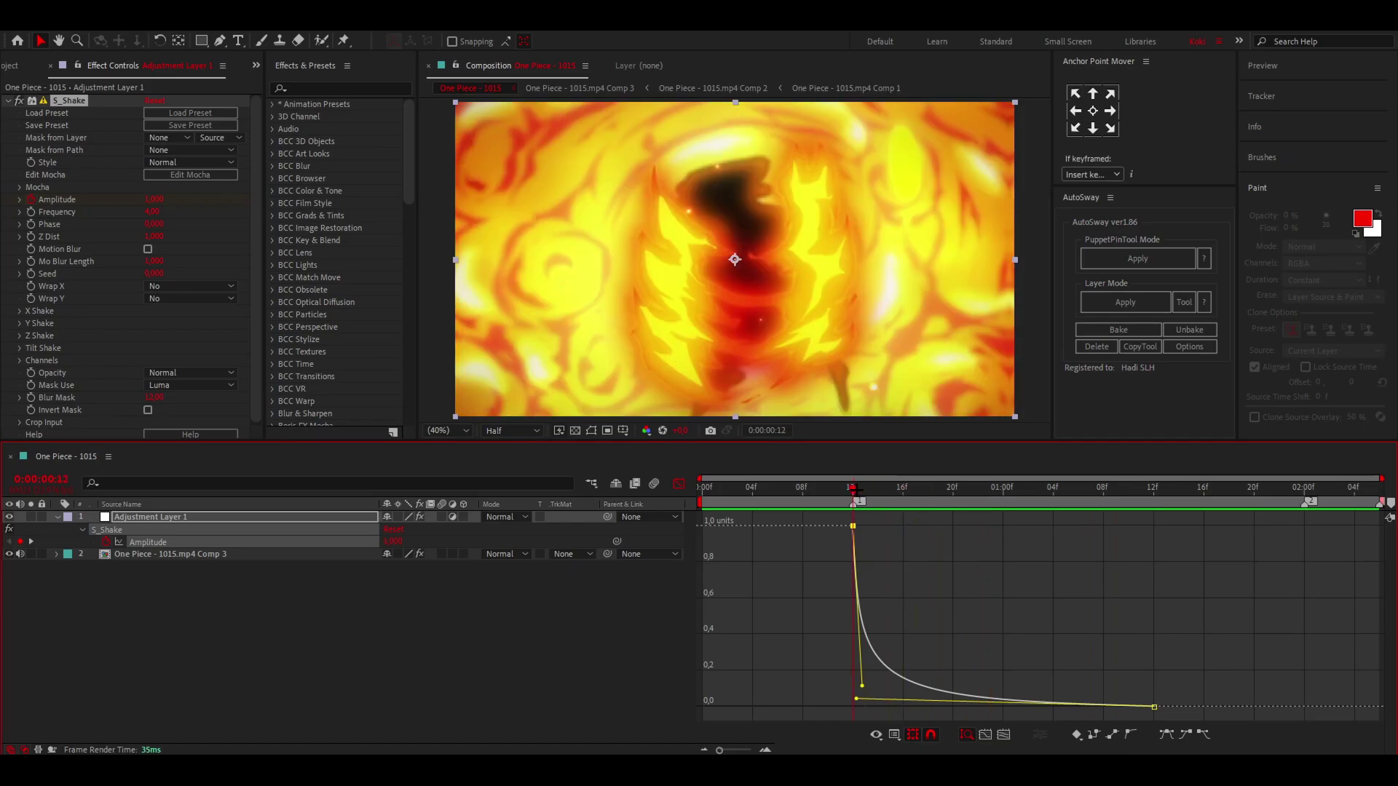
pyautogui.click(153, 212)
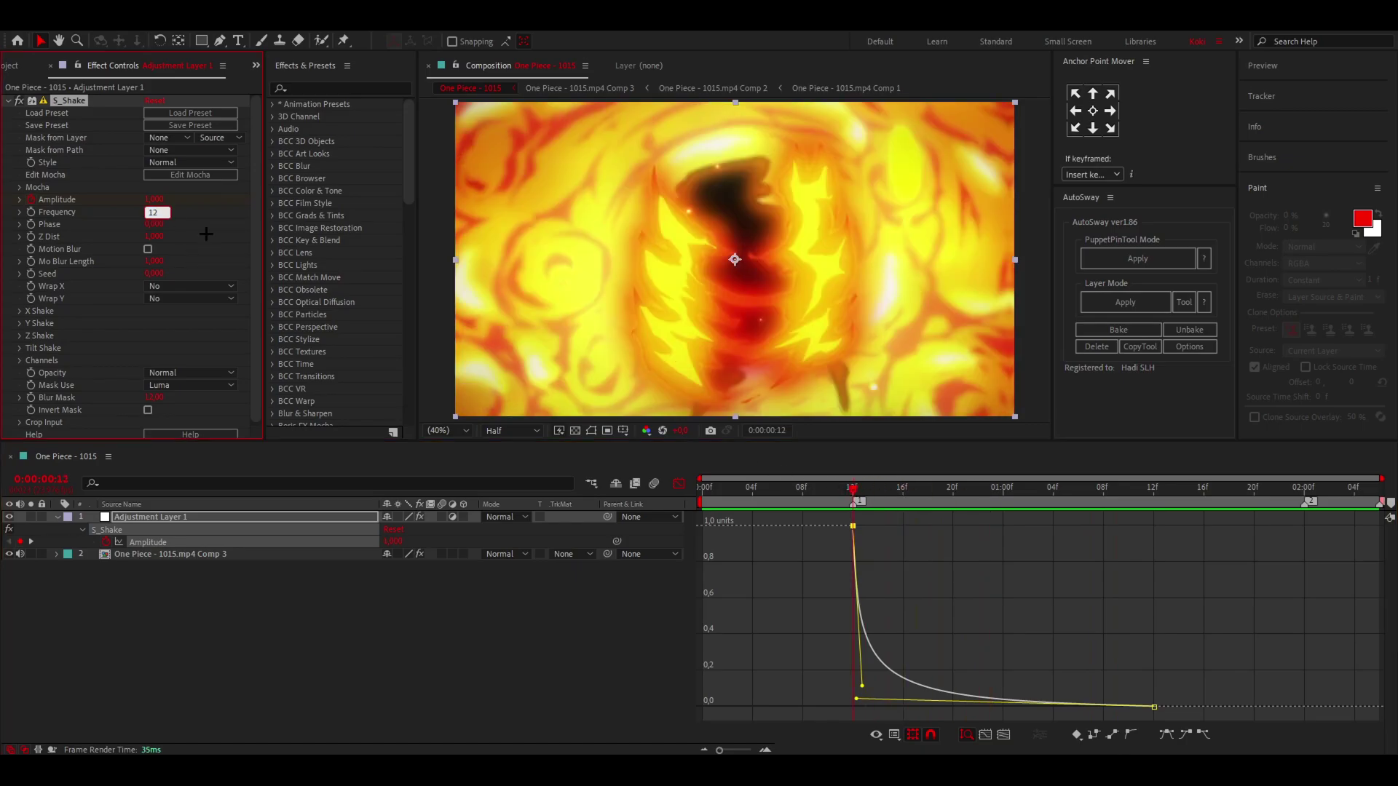
pyautogui.press('Return')
pyautogui.click(153, 212)
pyautogui.write('6')
pyautogui.click(190, 219)
# - Set the Amplitude keyframe at 0:00:00:12 to 1.5, adjust its curve handle to keep the steep drop, and preview the shake
pyautogui.click(153, 200)
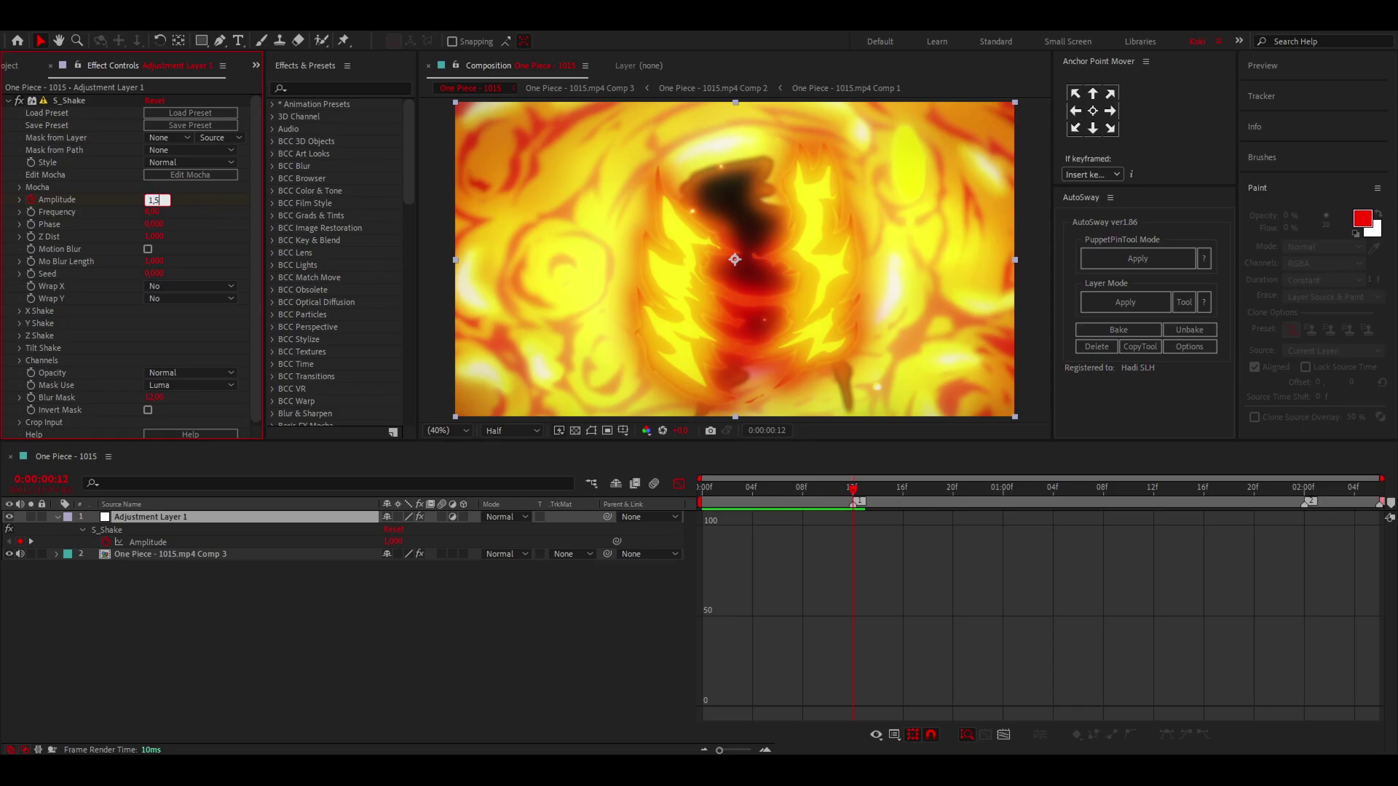
pyautogui.write('1,6')
pyautogui.press('Return')
pyautogui.moveTo(862, 632); pyautogui.dragTo(864, 685)
pyautogui.press('space')
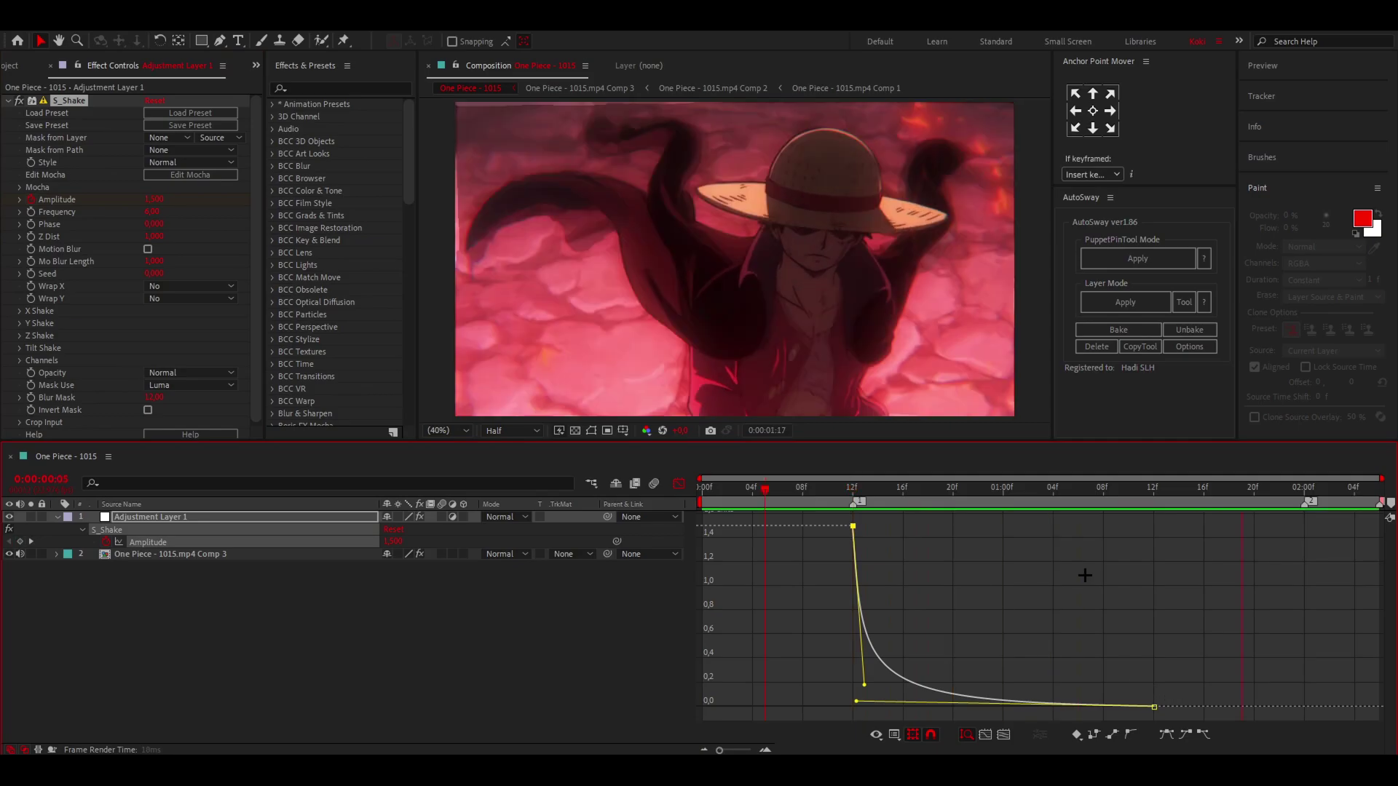
pyautogui.moveTo(853, 489); pyautogui.dragTo(878, 489)
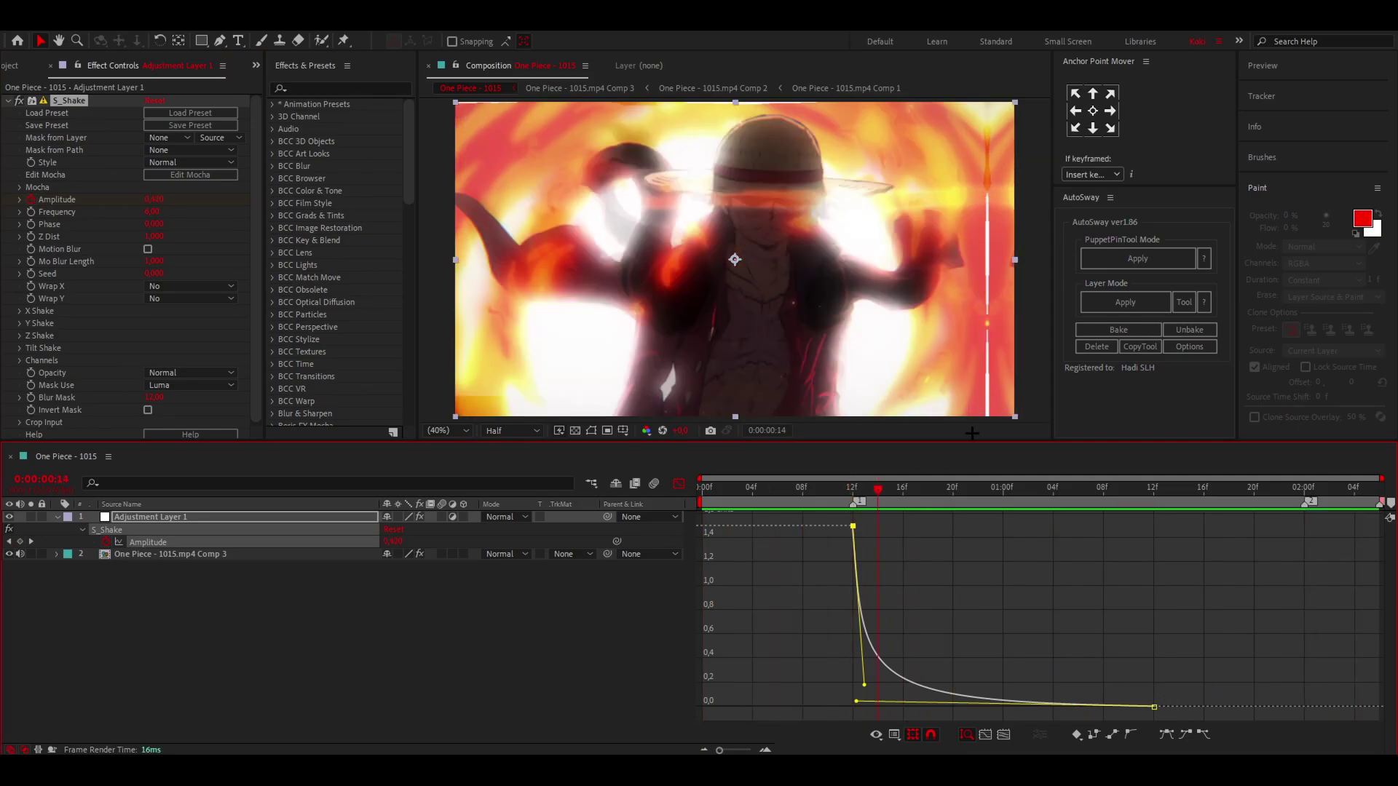
pyautogui.press('space')
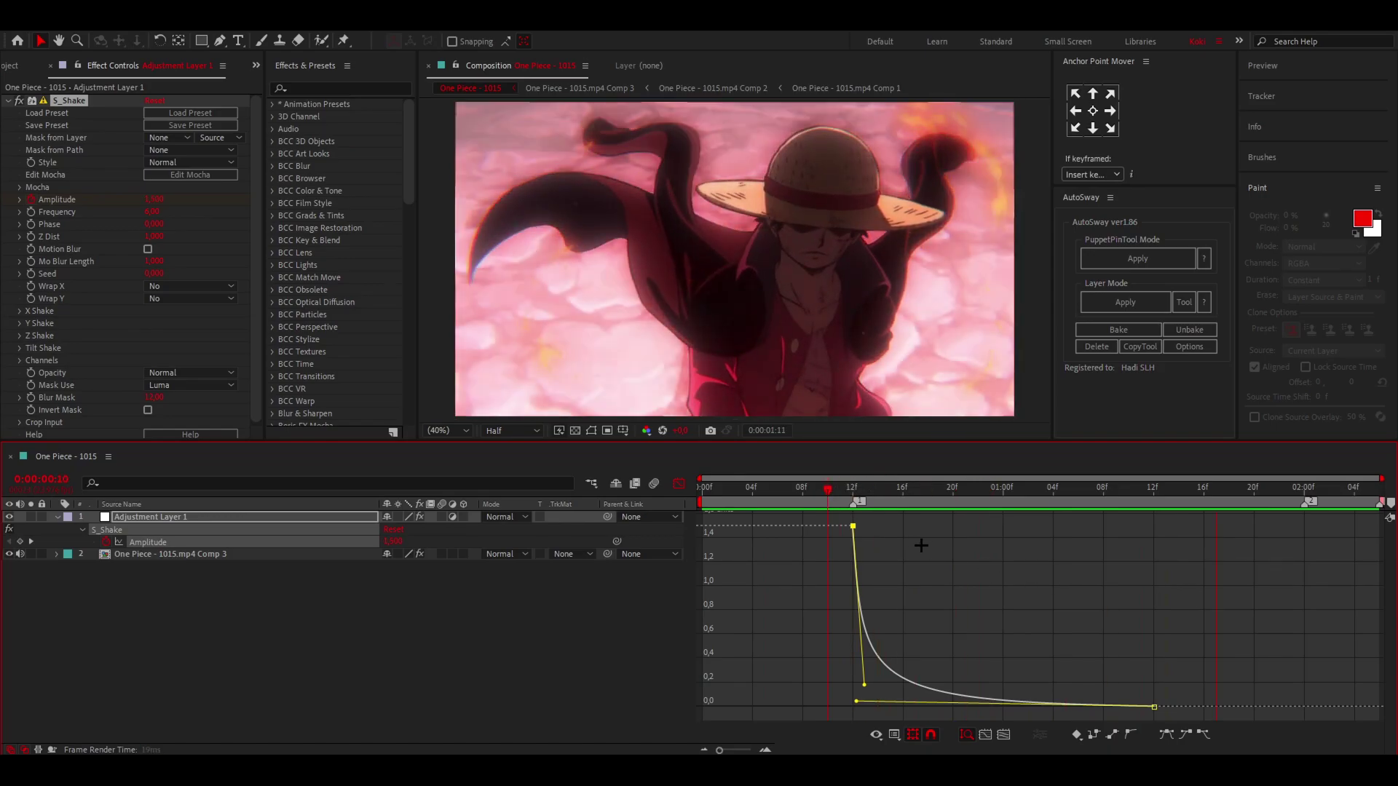
pyautogui.press('space')
# - Try a Tilt Rand Amp of 100 in the Tilt Shake settings, preview it, and set it back to 0
pyautogui.click(20, 346)
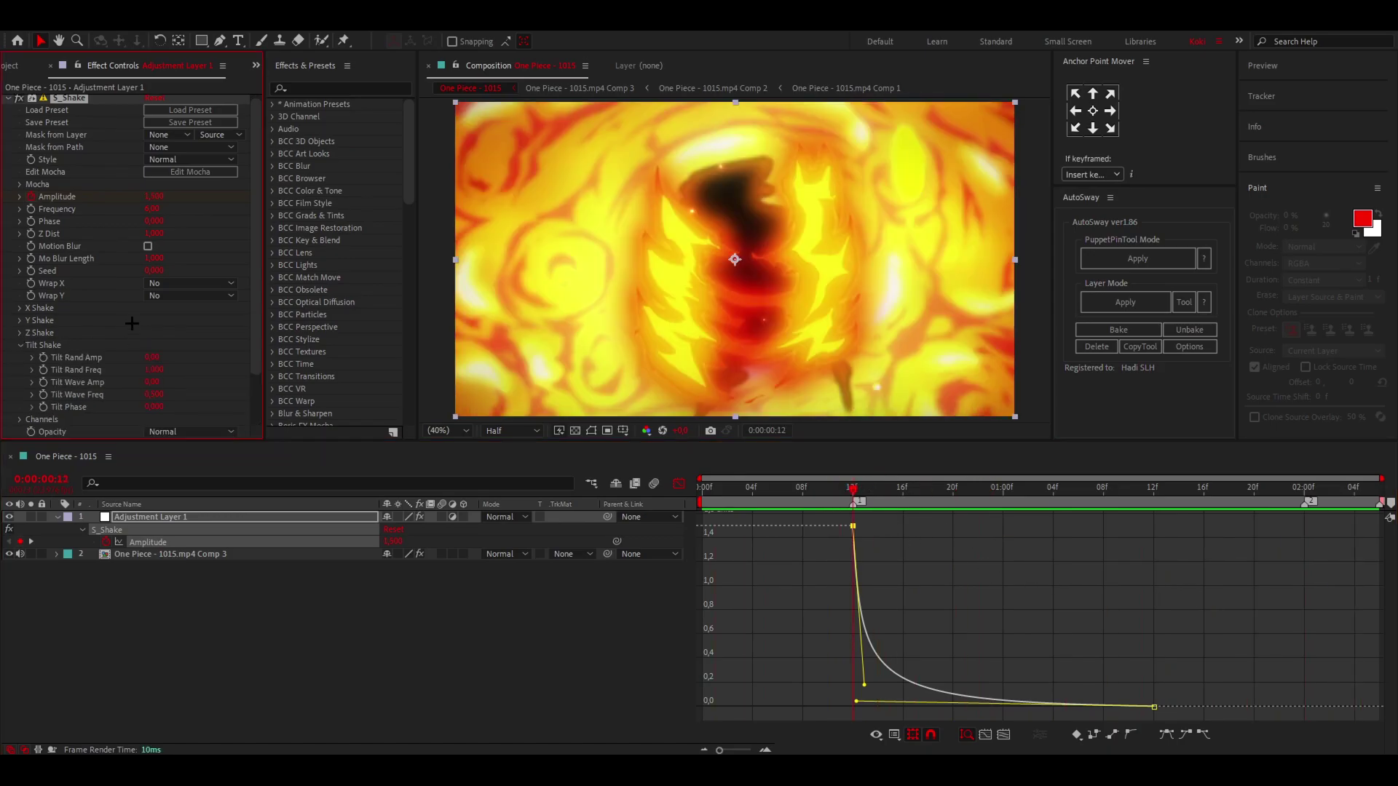
pyautogui.click(149, 358)
pyautogui.write('100')
pyautogui.press('Return')
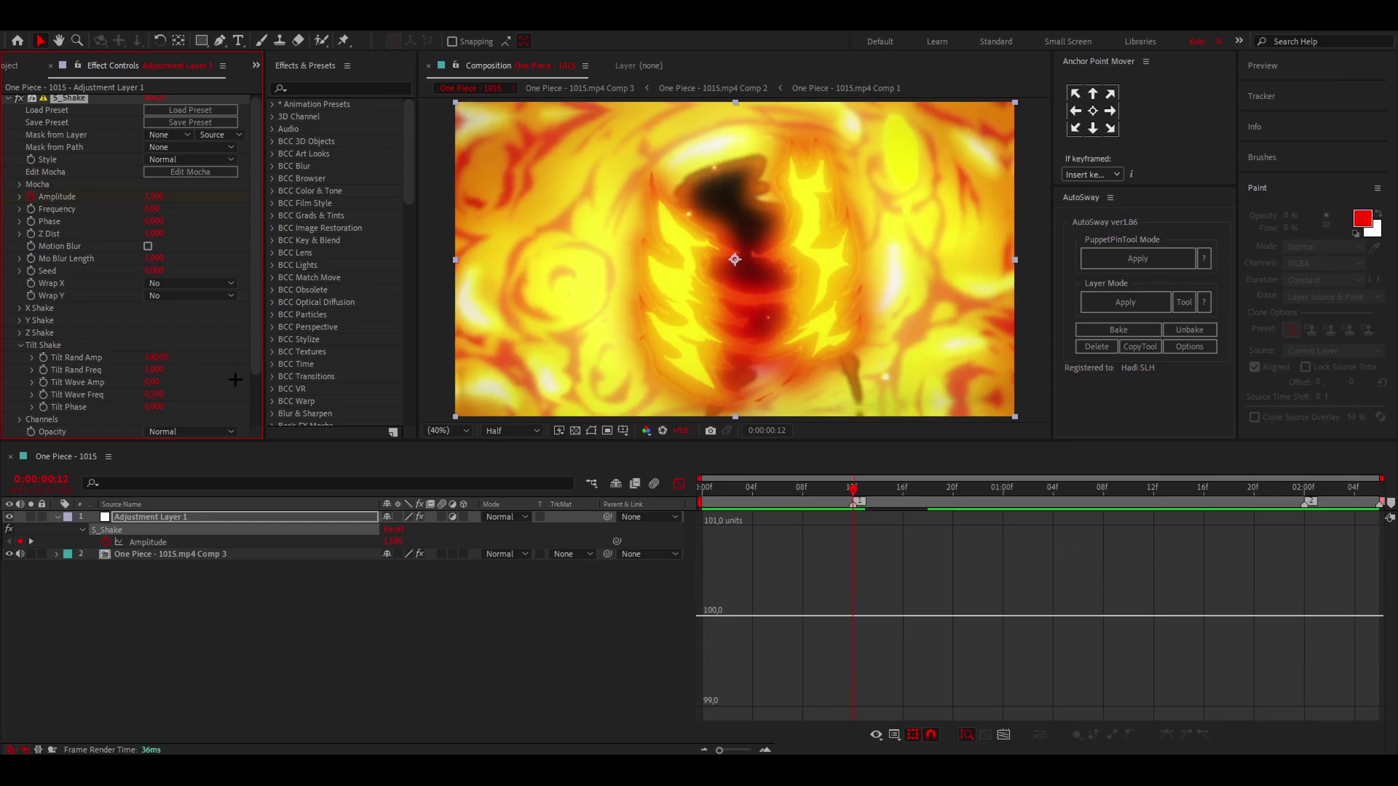
pyautogui.press('space')
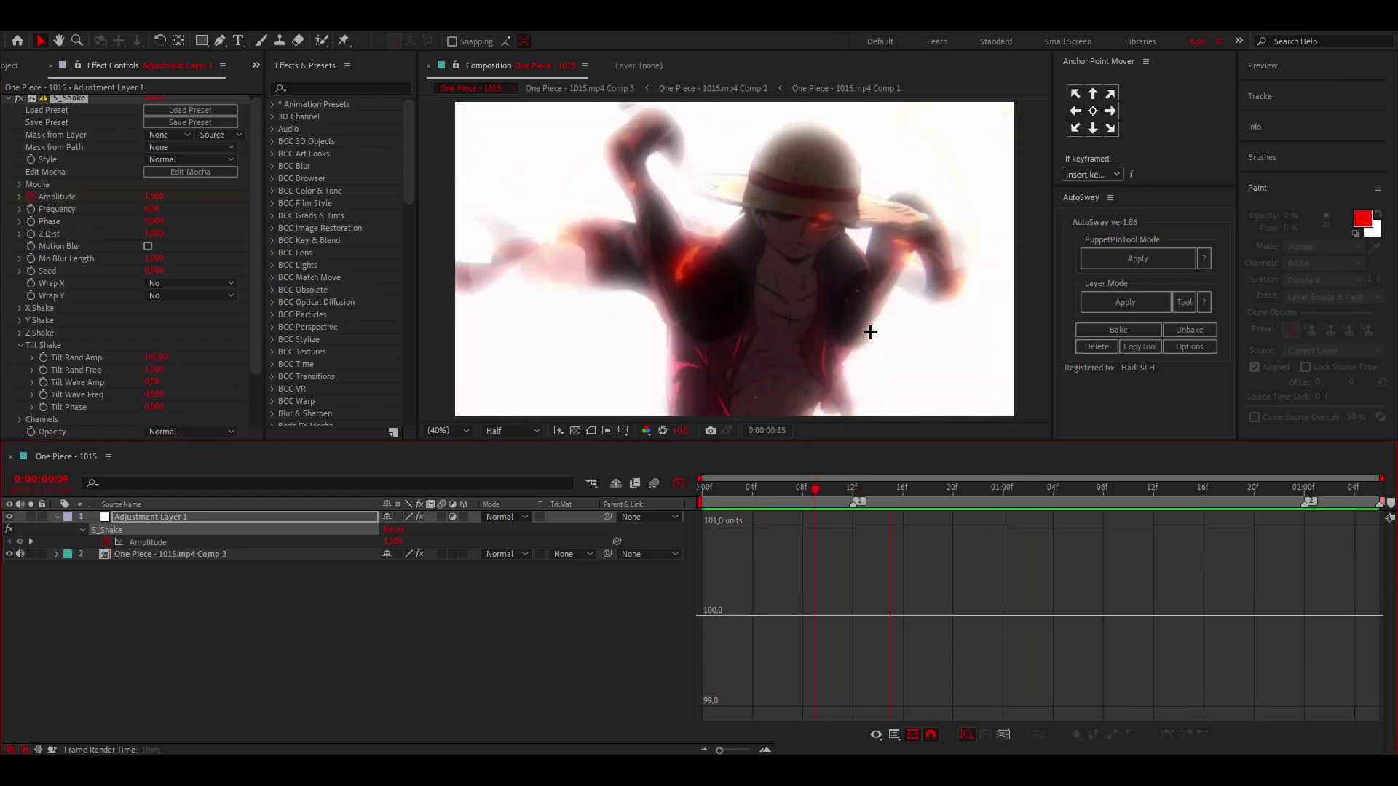
pyautogui.click(852, 489)
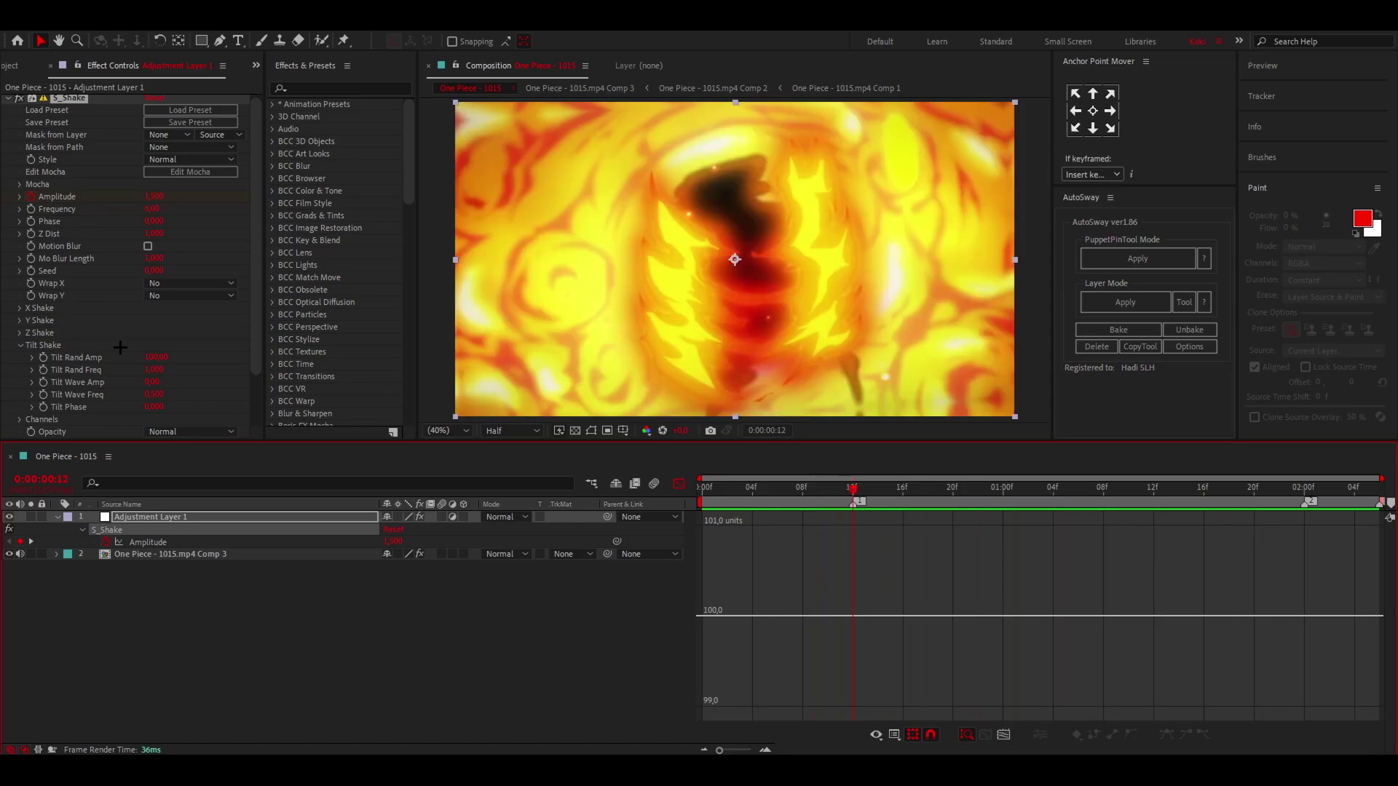
pyautogui.click(156, 358)
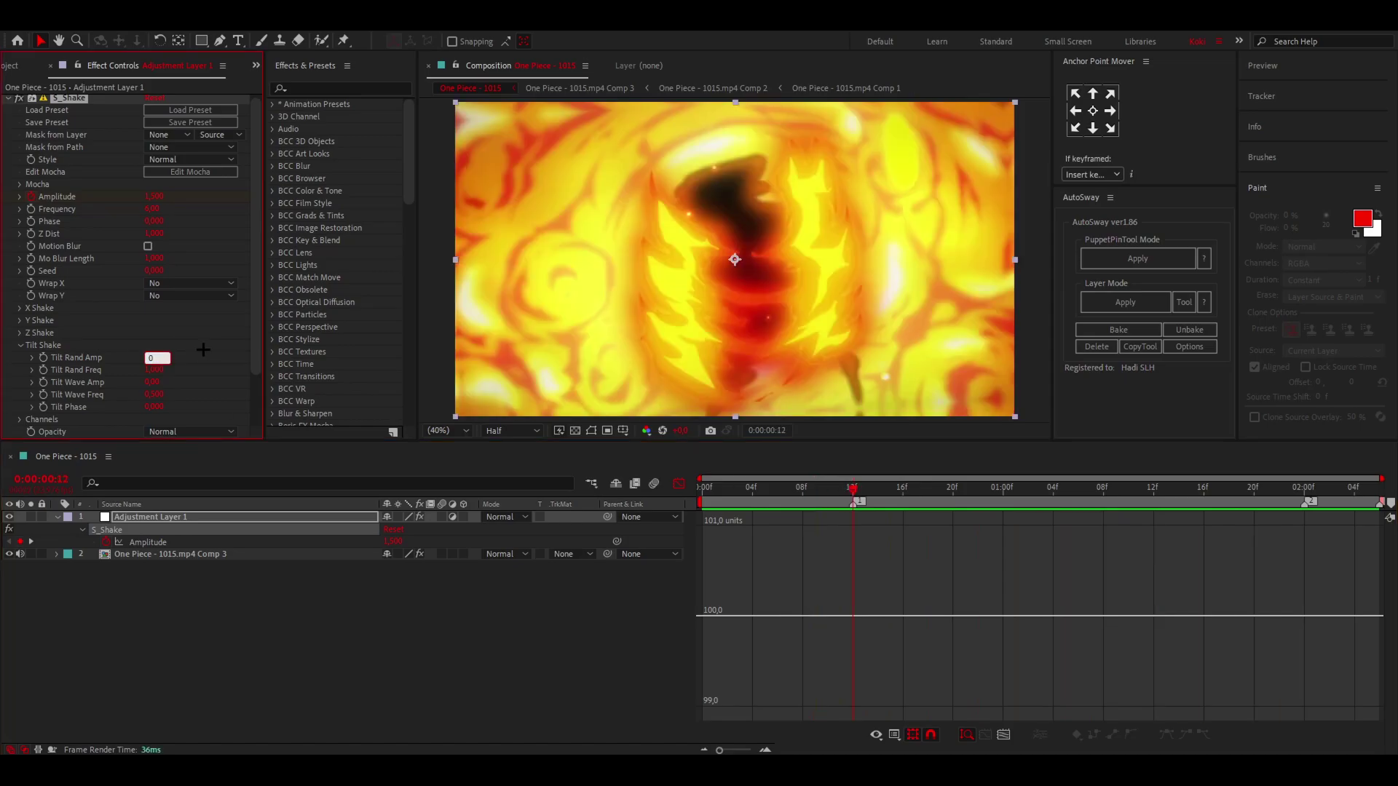
pyautogui.click(19, 345)
# - Set Z Rand Amp to 500 in the Z Shake settings, increase it further, and preview the zooming shake
pyautogui.click(19, 333)
pyautogui.click(154, 346)
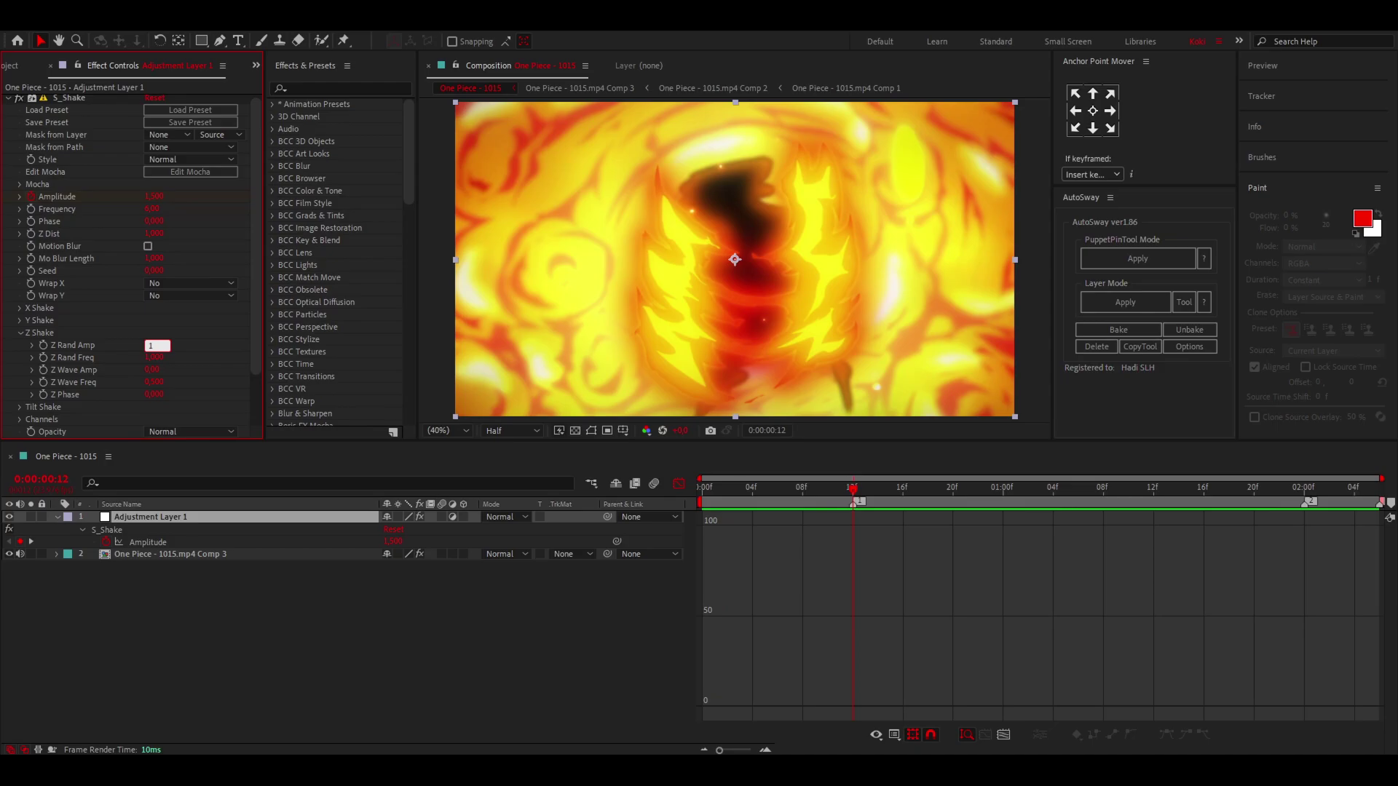
pyautogui.write('500')
pyautogui.press('Return')
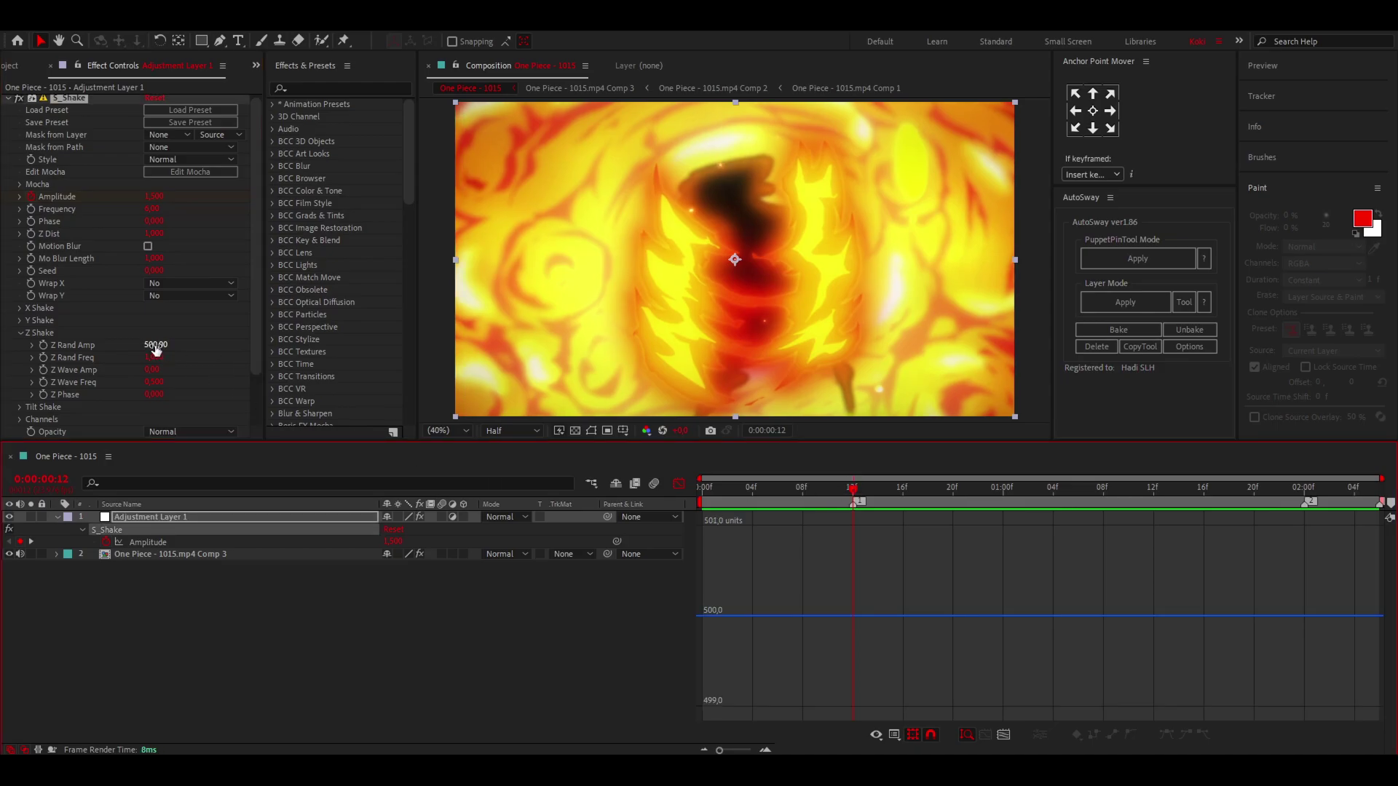
pyautogui.moveTo(156, 350); pyautogui.dragTo(479, 349)
pyautogui.press('space')
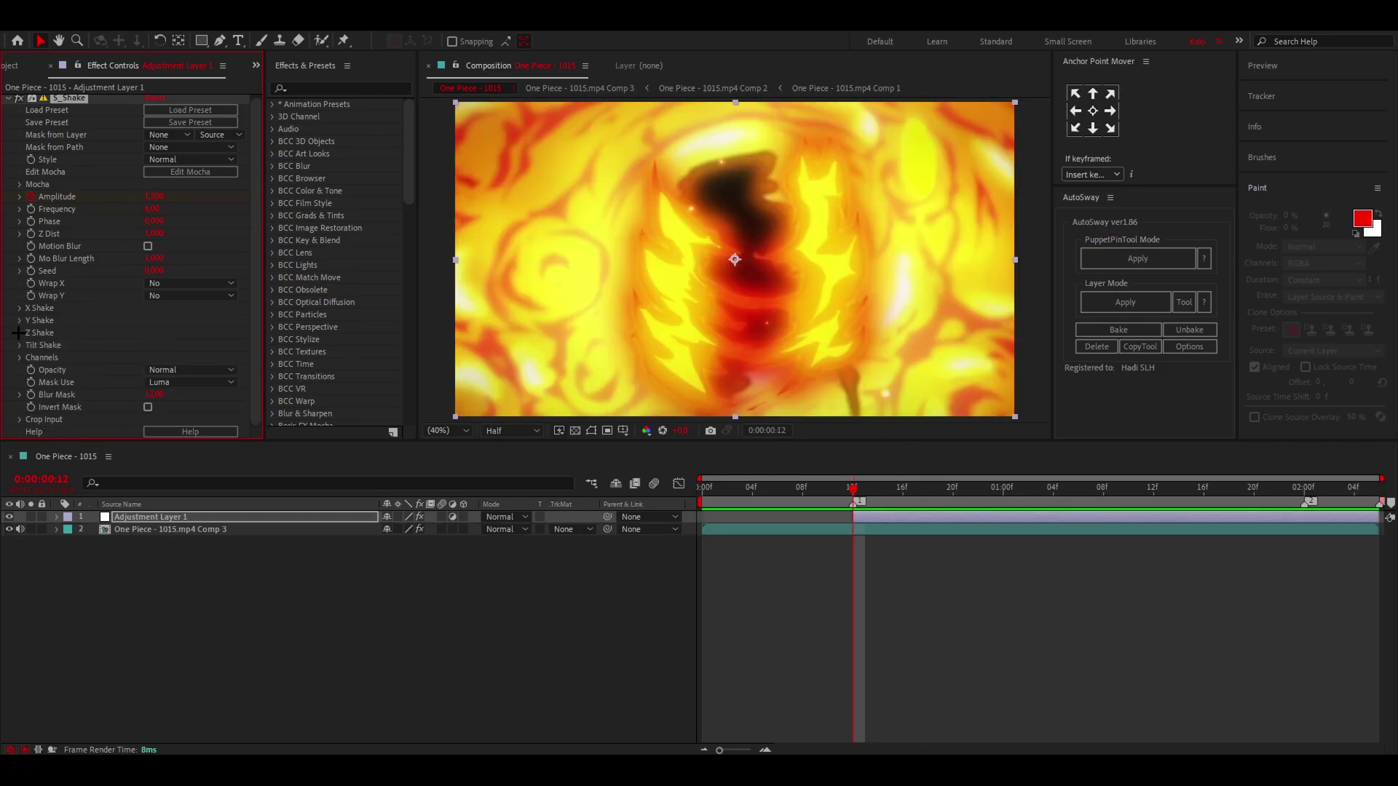
# - Adjust the Red Amplitude in the S_Shake Channels settings to separate the colour channels
pyautogui.click(18, 357)
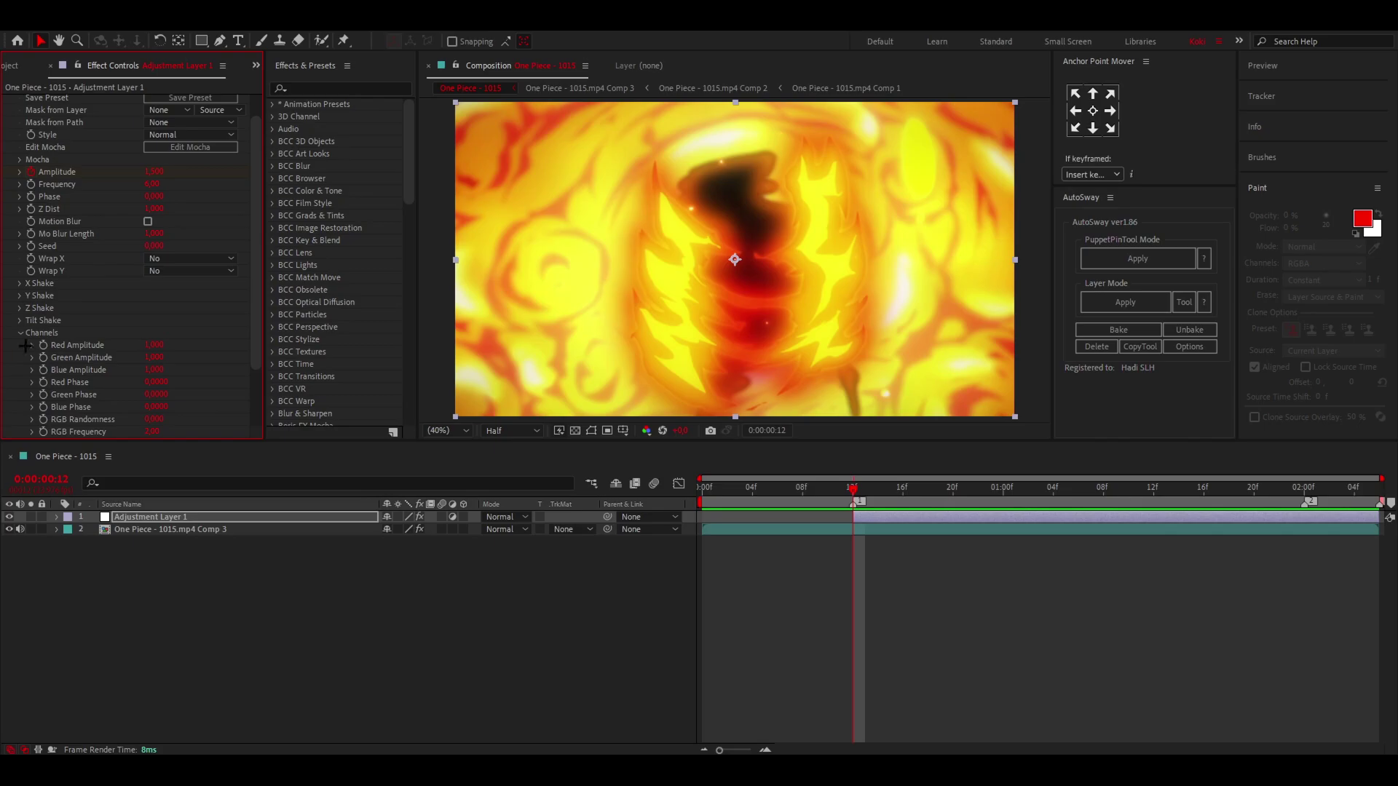
pyautogui.moveTo(158, 347); pyautogui.dragTo(137, 377)
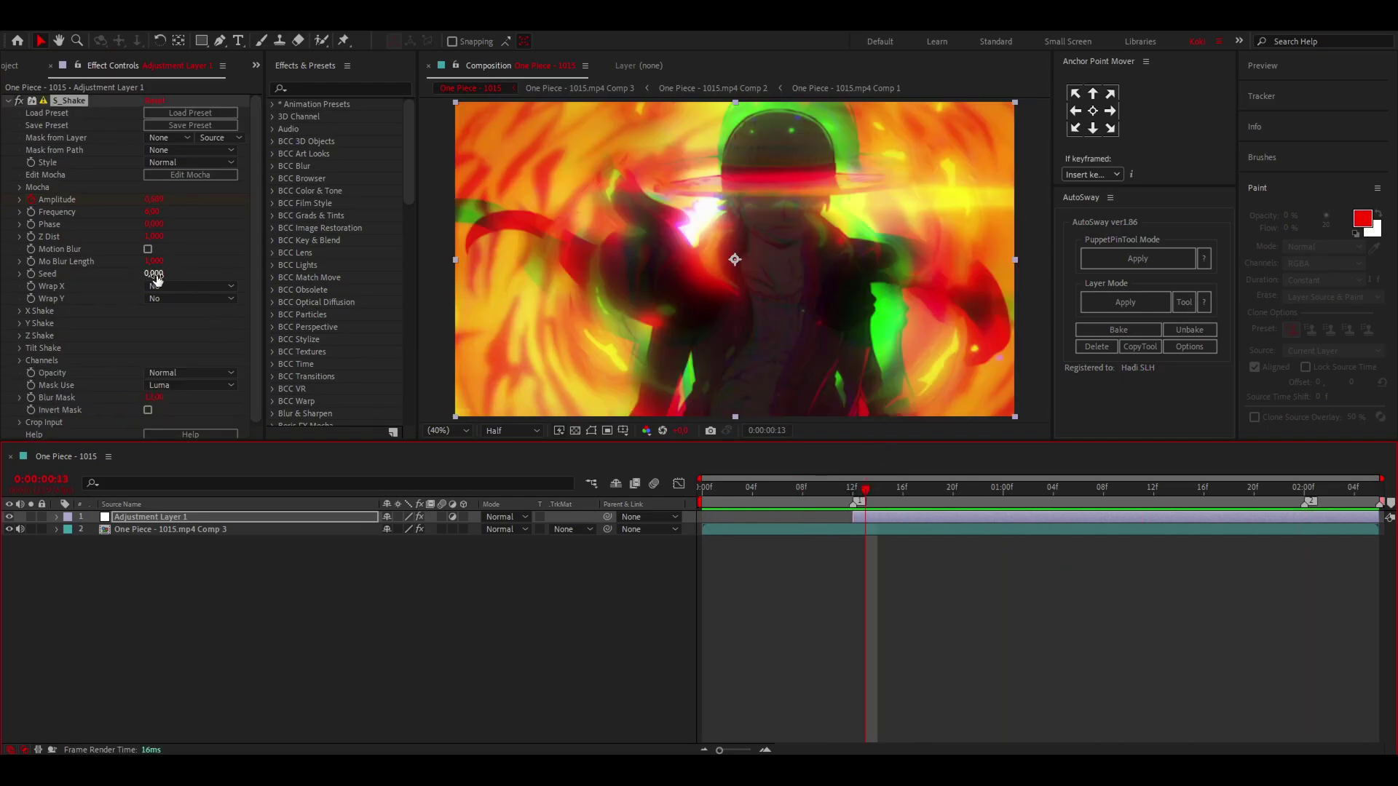
# - Increase the S_Shake Seed for a different shake pattern, preview it, and return to 0:00:00:12
pyautogui.moveTo(165, 275); pyautogui.dragTo(170, 275)
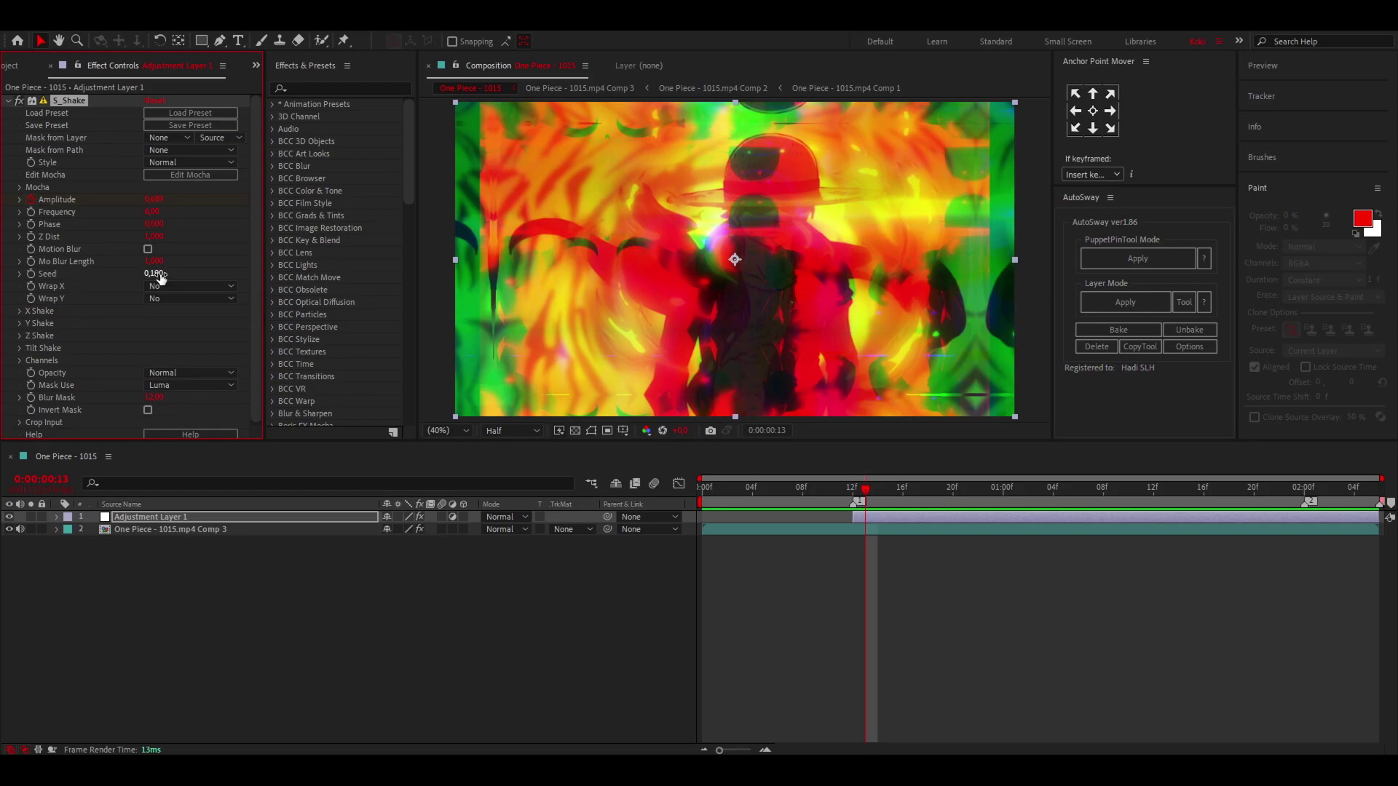
pyautogui.moveTo(167, 274); pyautogui.dragTo(173, 275)
pyautogui.press('space')
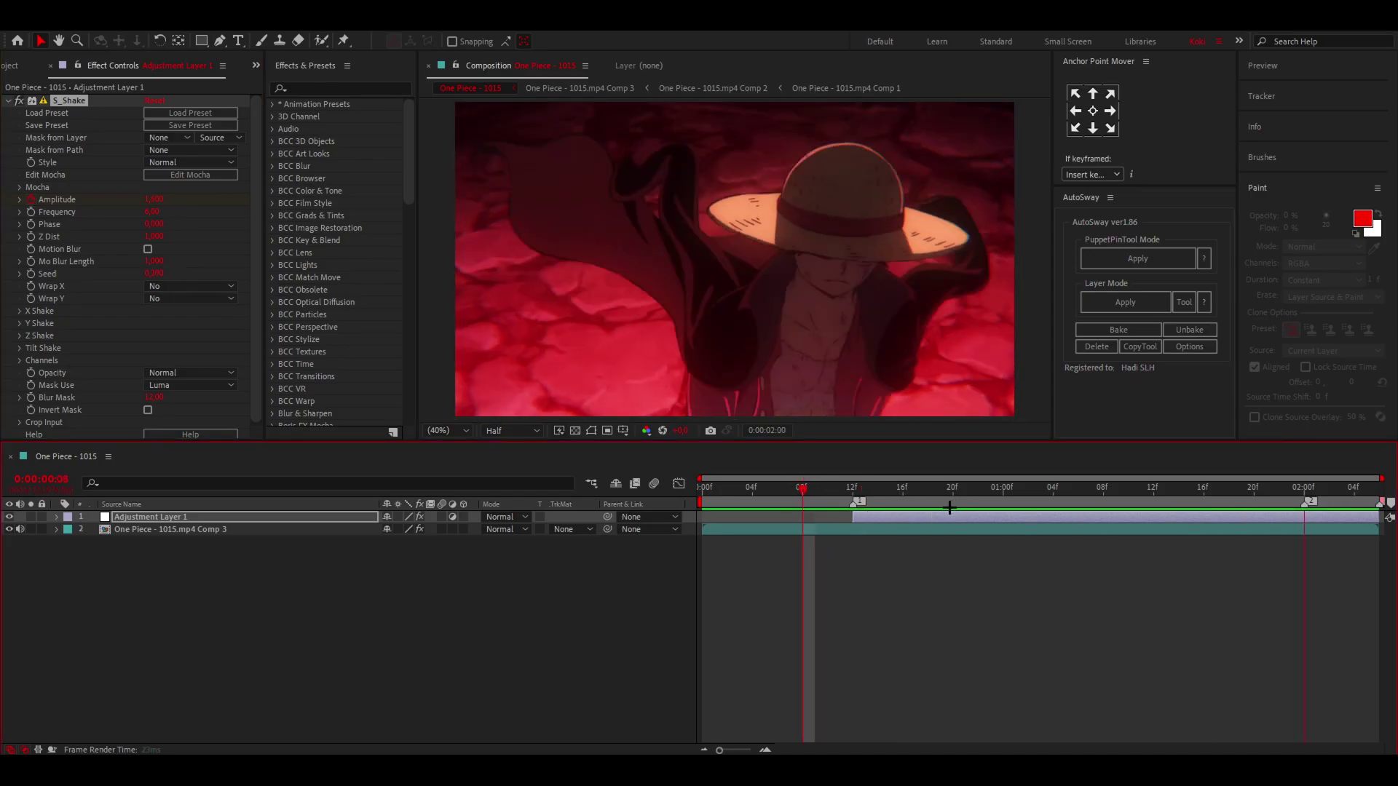
pyautogui.click(851, 490)
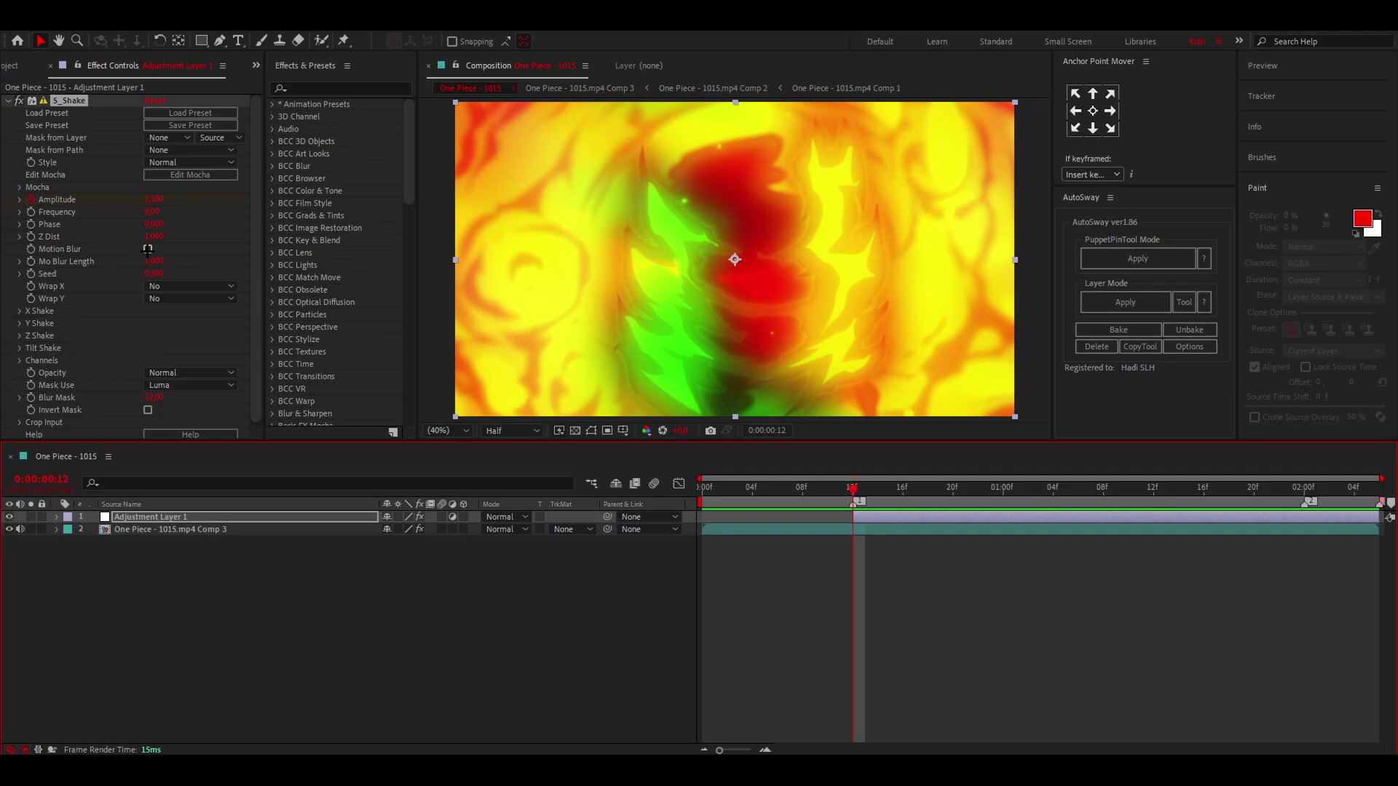
# - Check the Wrap X options and the Motion Tile effect on the One Piece - 1015.mp4 Comp 3 layer, and preview the shake
pyautogui.click(182, 285)
pyautogui.click(98, 294)
pyautogui.click(182, 287)
pyautogui.click(84, 280)
pyautogui.click(830, 529)
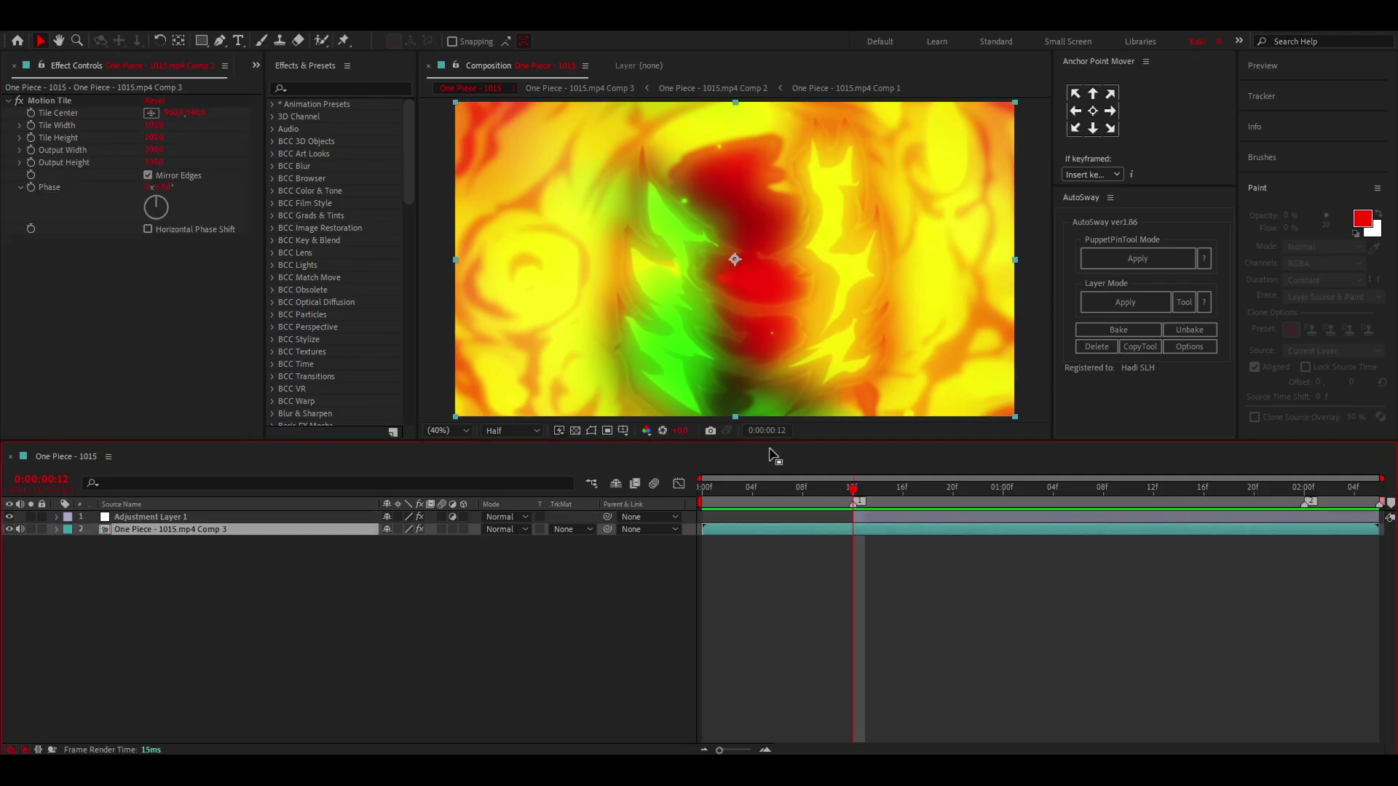
pyautogui.click(980, 521)
pyautogui.press('space')
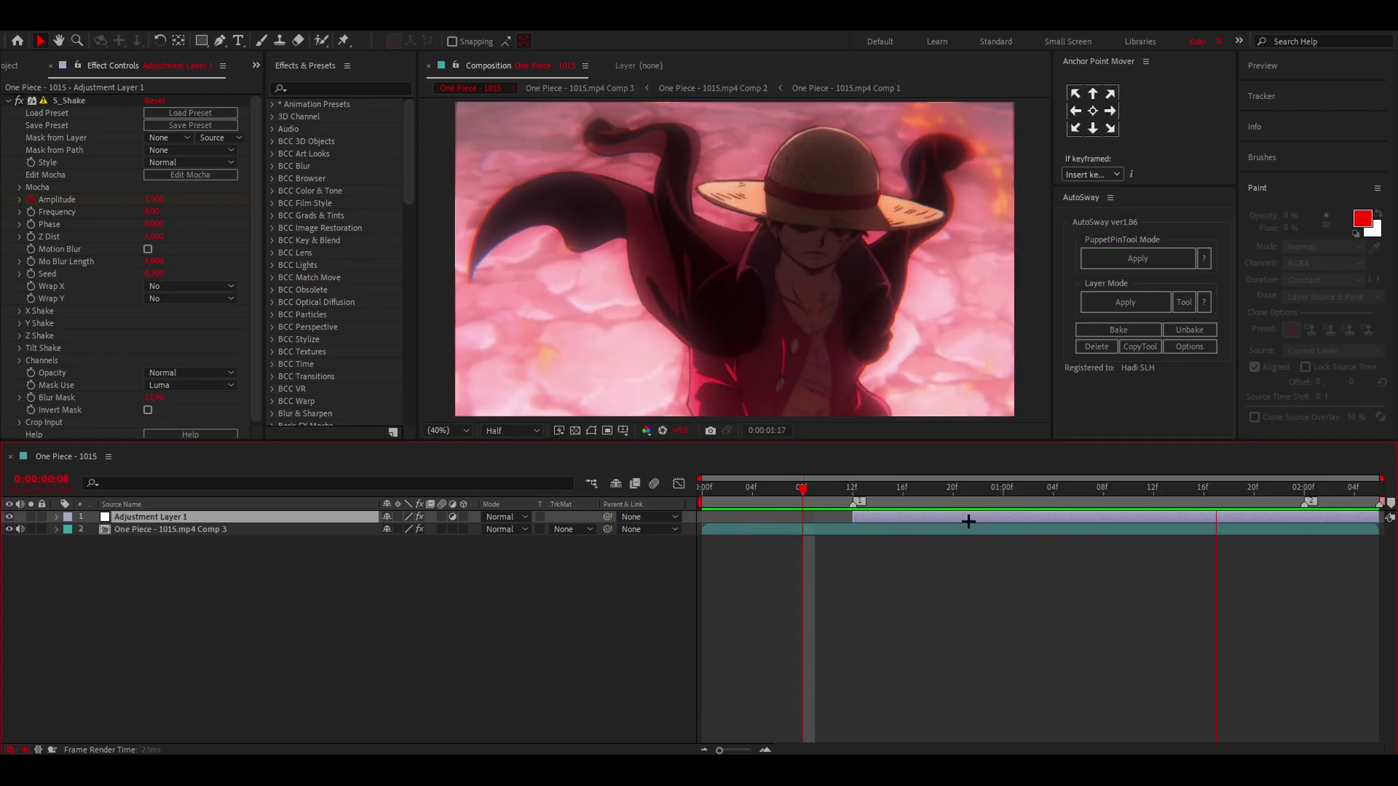